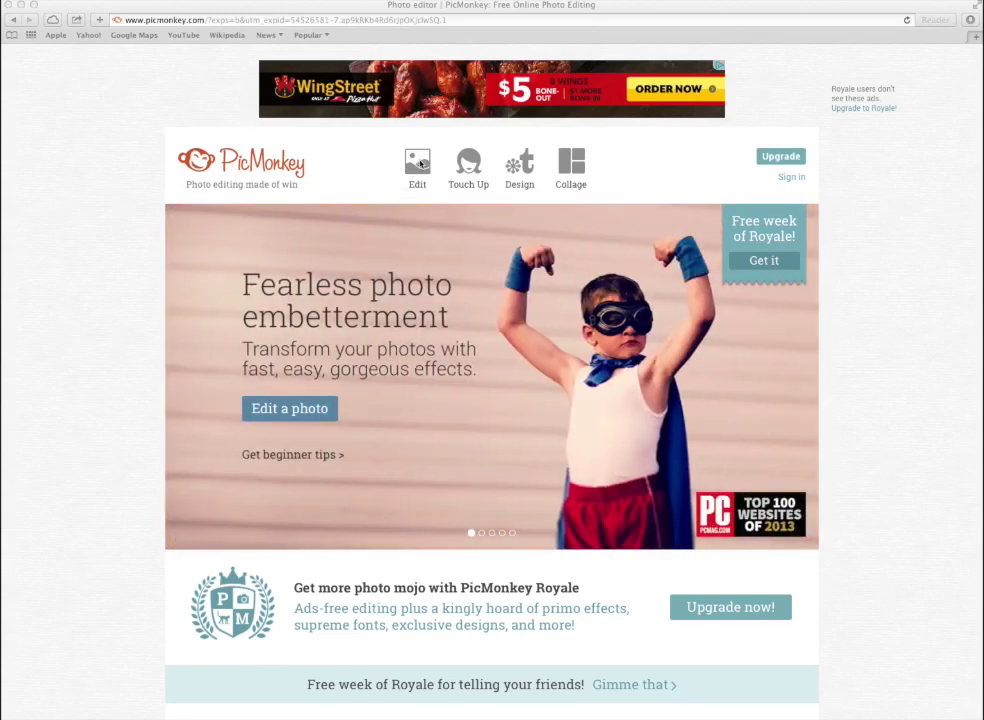
- Reveal PicMonkey's photo sources (Computer, Dropbox, Facebook, Flickr) from the Edit icon
mouse_move(420, 162)
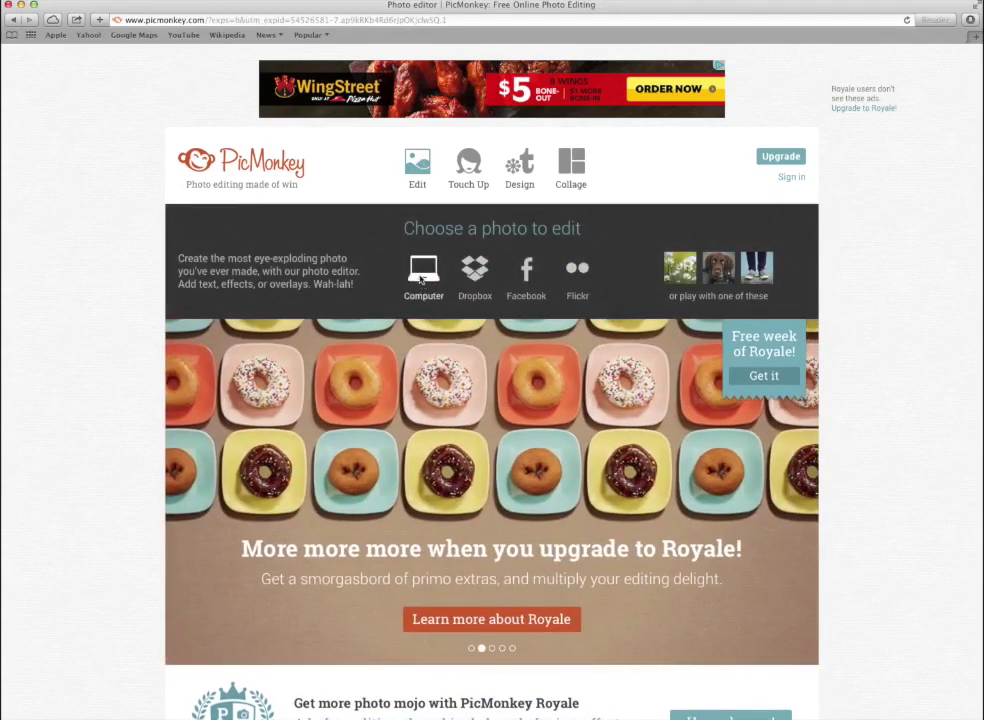
- Load the girl-with-pink-blanket photo from the computer into PicMonkey's editor
click(420, 278)
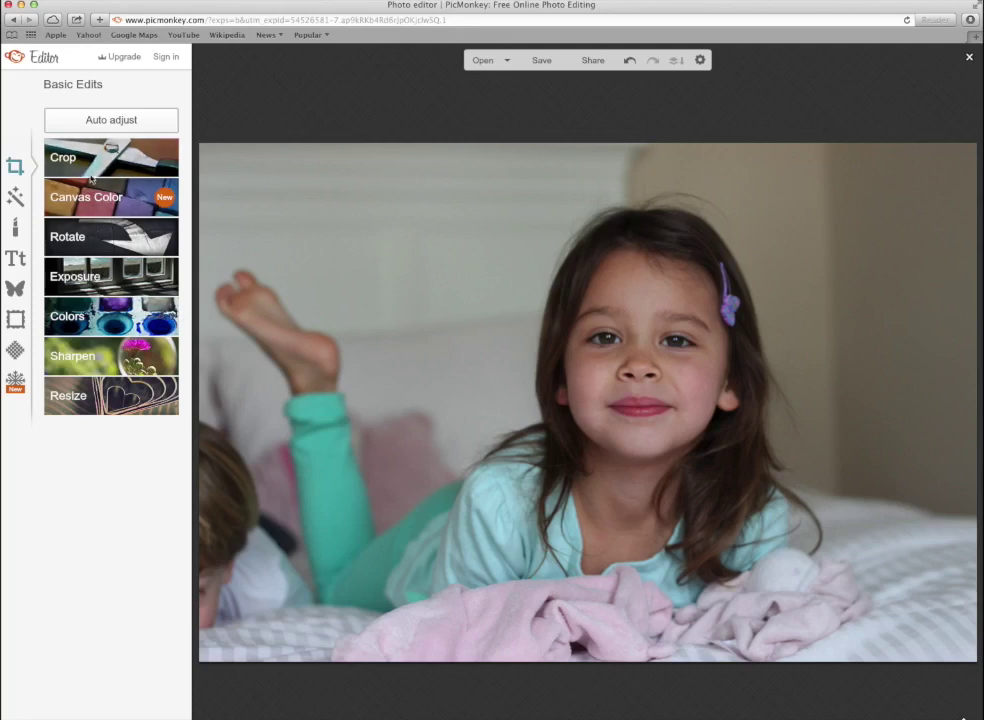
- Brighten the photo by setting Exposure Brightness to 24
click(82, 284)
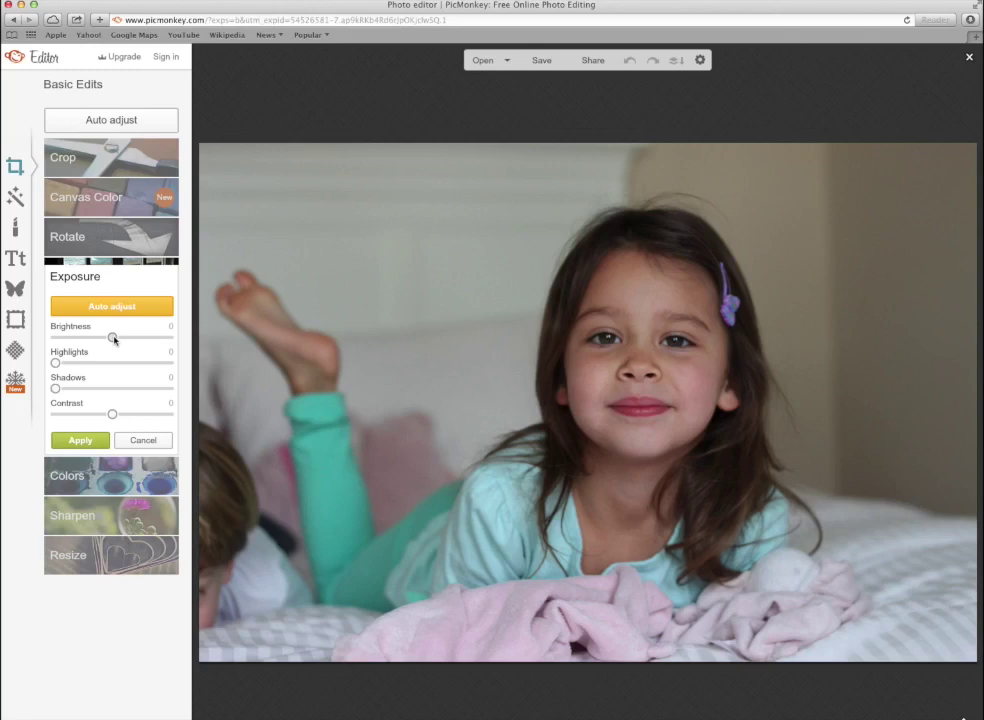
drag(114, 339, 158, 337)
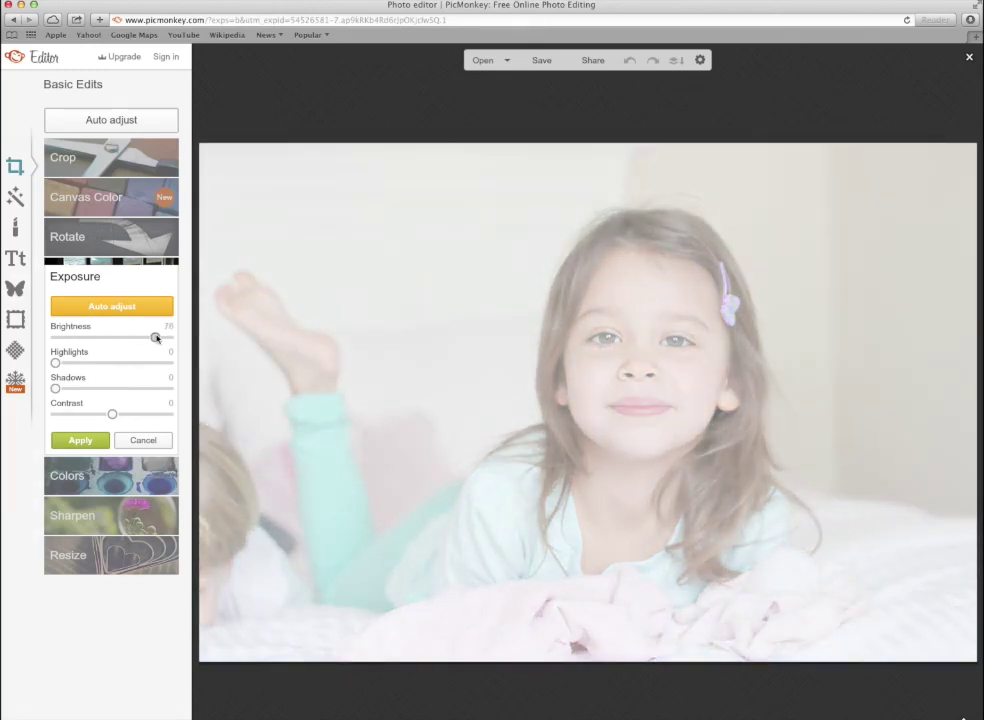
click(154, 337)
drag(156, 338, 126, 337)
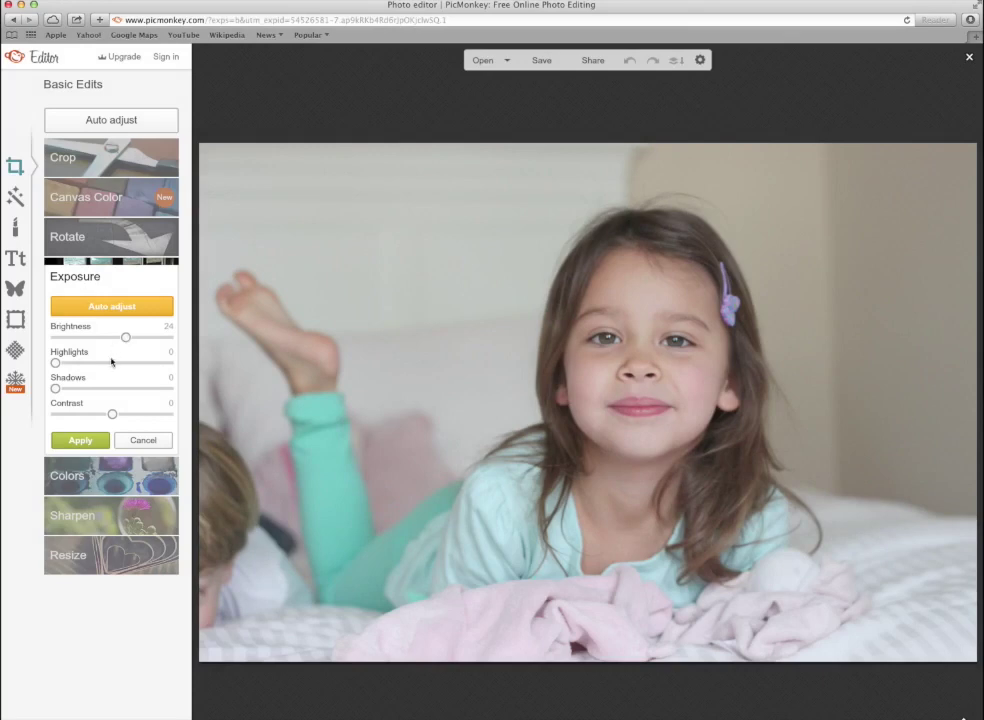
drag(56, 363, 135, 366)
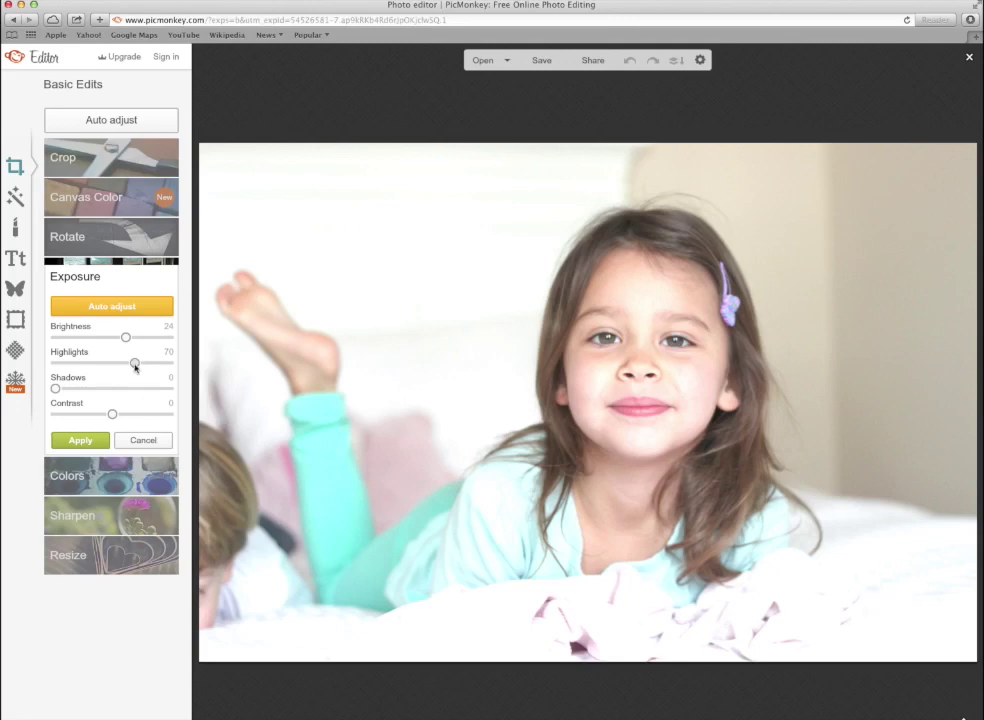
- Lower Highlights to 9 and set Shadows to 10 in the exposure settings
drag(134, 362, 69, 395)
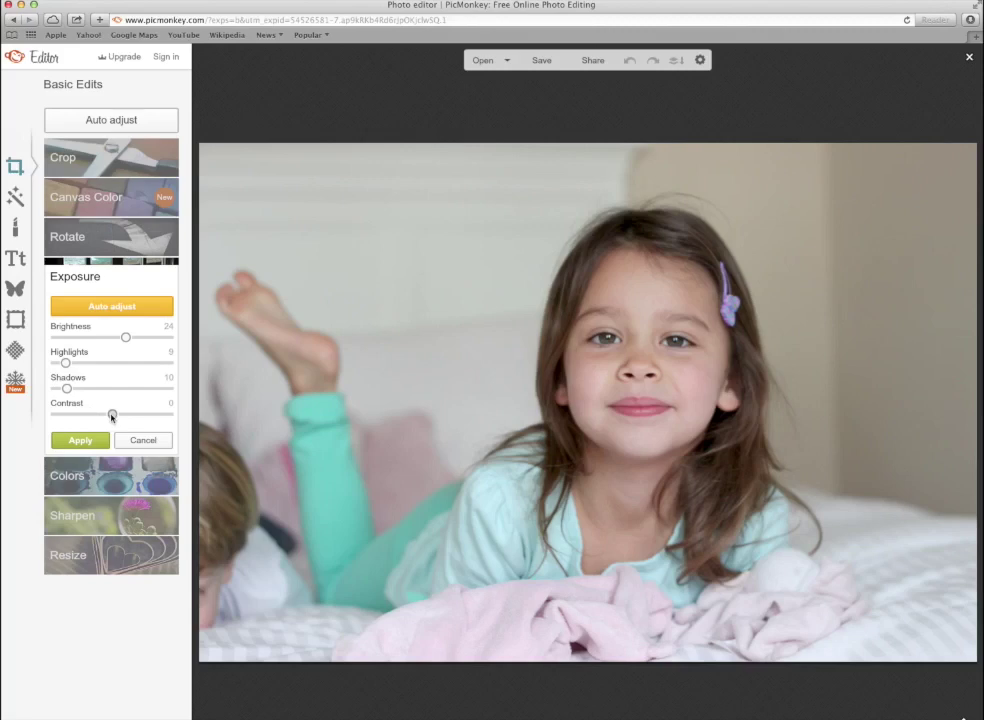
mouse_move(112, 414)
mouse_down()
mouse_move(64, 414)
mouse_move(165, 413)
mouse_move(93, 417)
mouse_move(113, 417)
mouse_up()
- Apply the Brightness 24, Highlights 9, Shadows 10 exposure changes to the photo
click(85, 441)
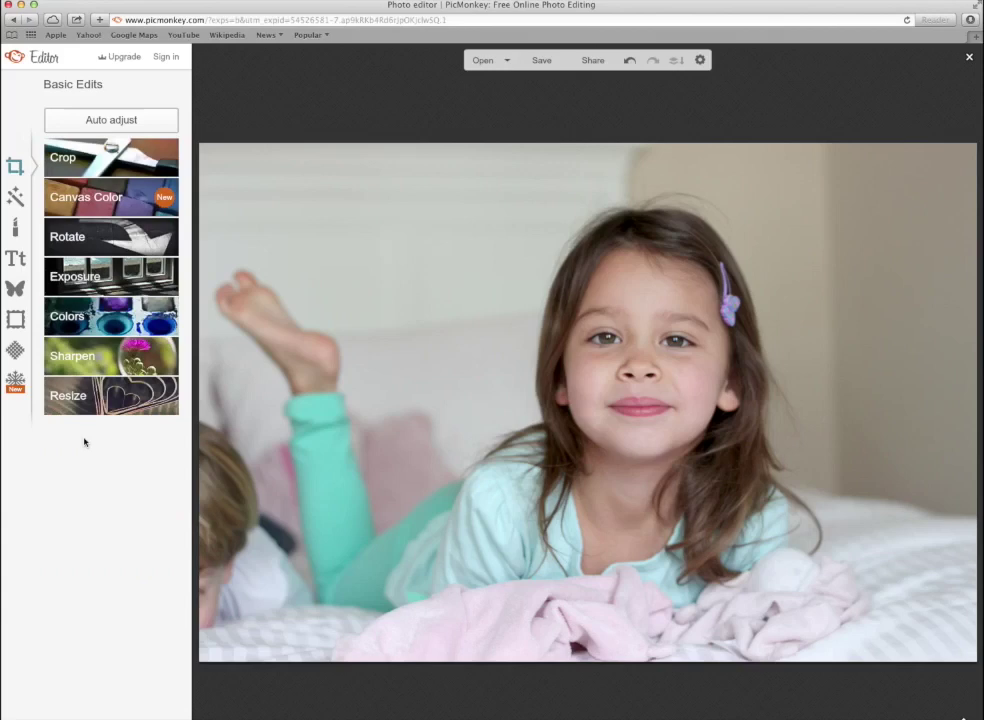
- Set the Crop tool to Square proportions and enlarge the square crop box
click(111, 152)
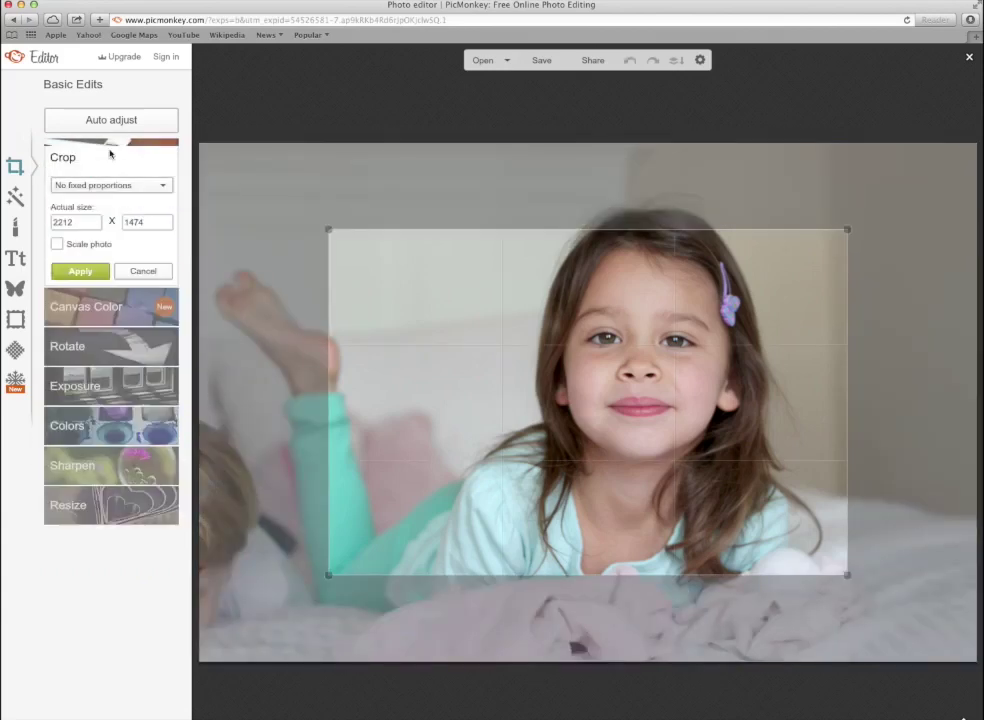
click(98, 186)
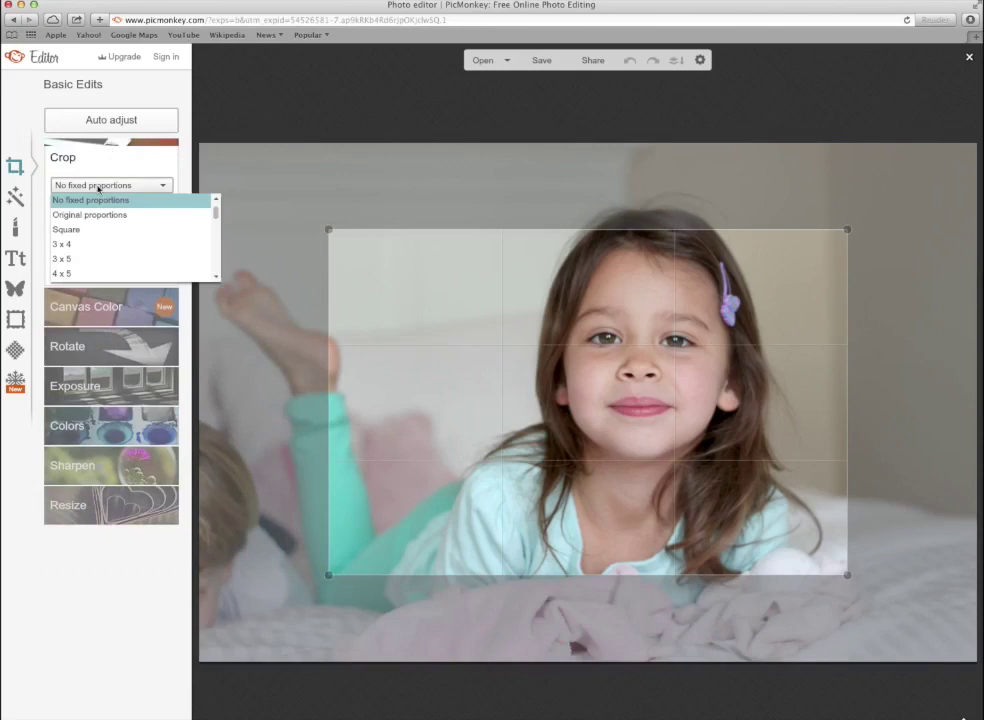
click(98, 187)
click(86, 160)
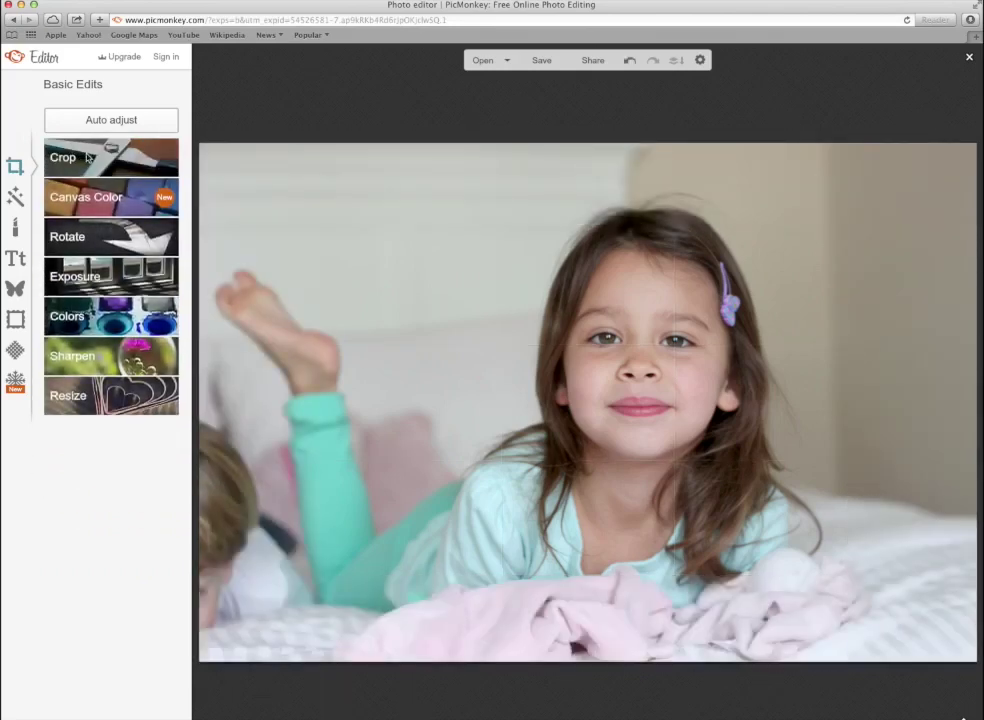
click(82, 166)
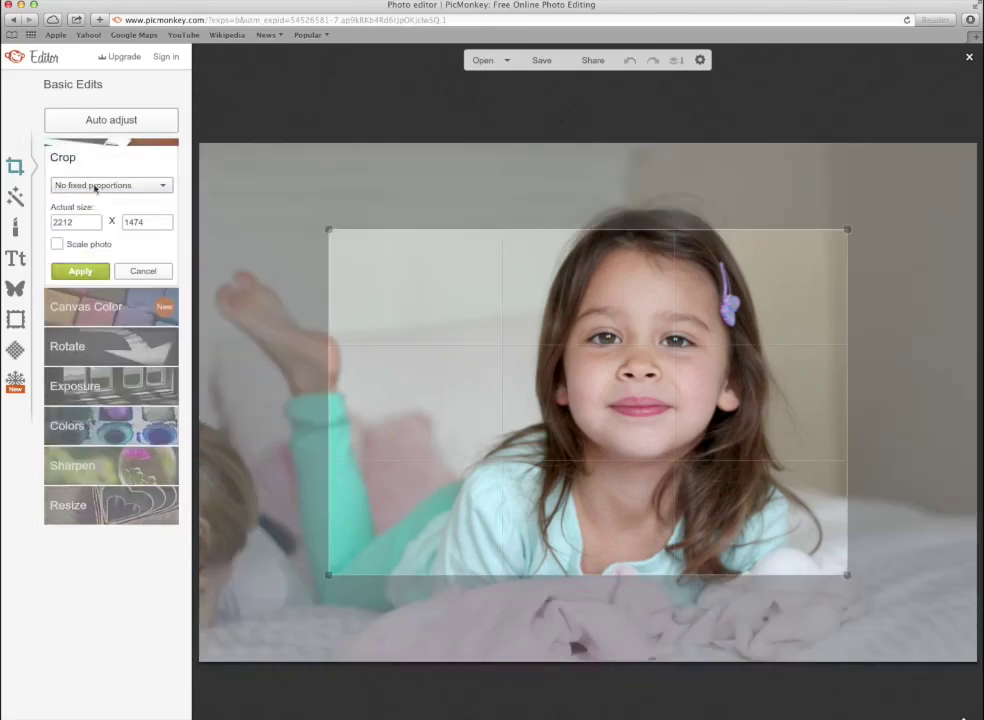
click(94, 186)
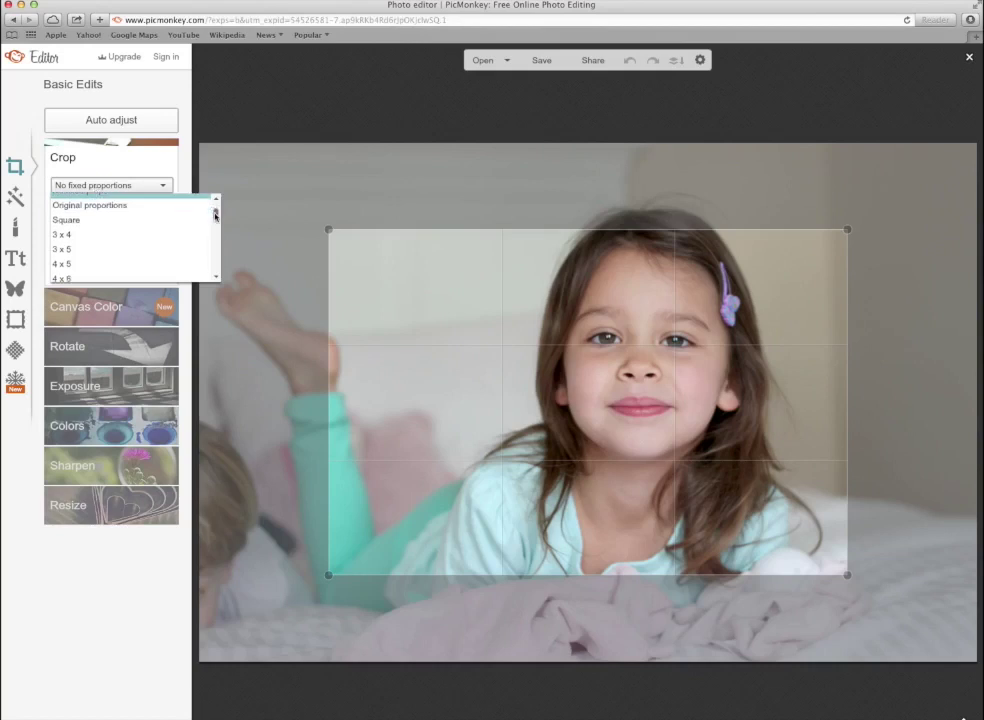
mouse_move(215, 212)
mouse_down()
mouse_move(215, 266)
mouse_move(215, 203)
mouse_up()
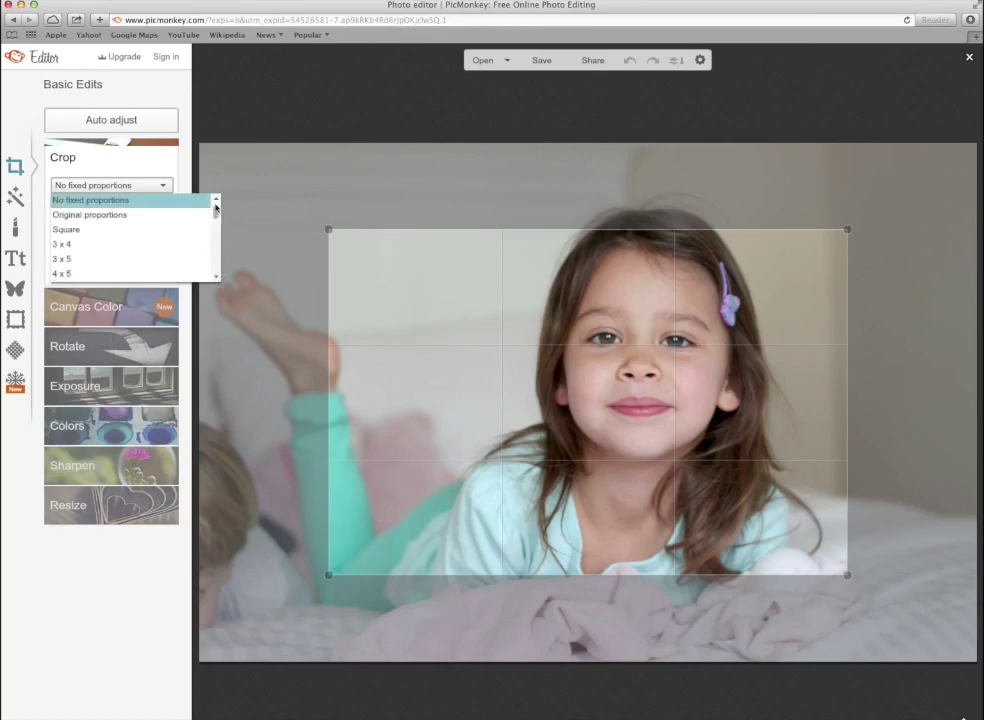
click(162, 229)
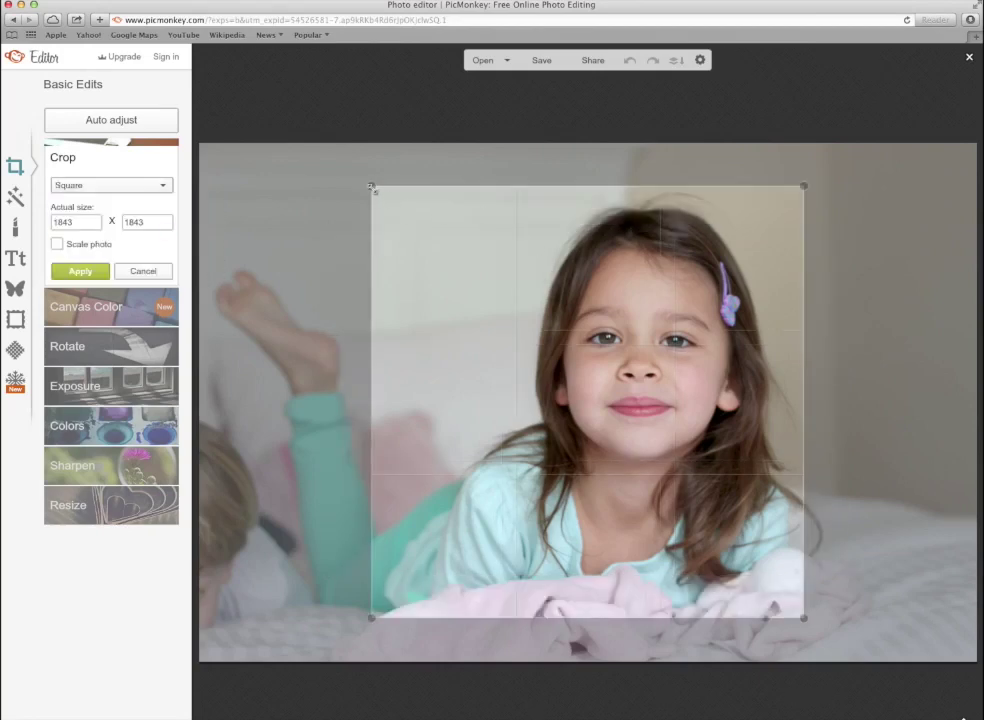
drag(371, 186, 312, 163)
- Crop to a 2135 x 2135 square centred on the girl, excluding the boy
drag(548, 308, 536, 307)
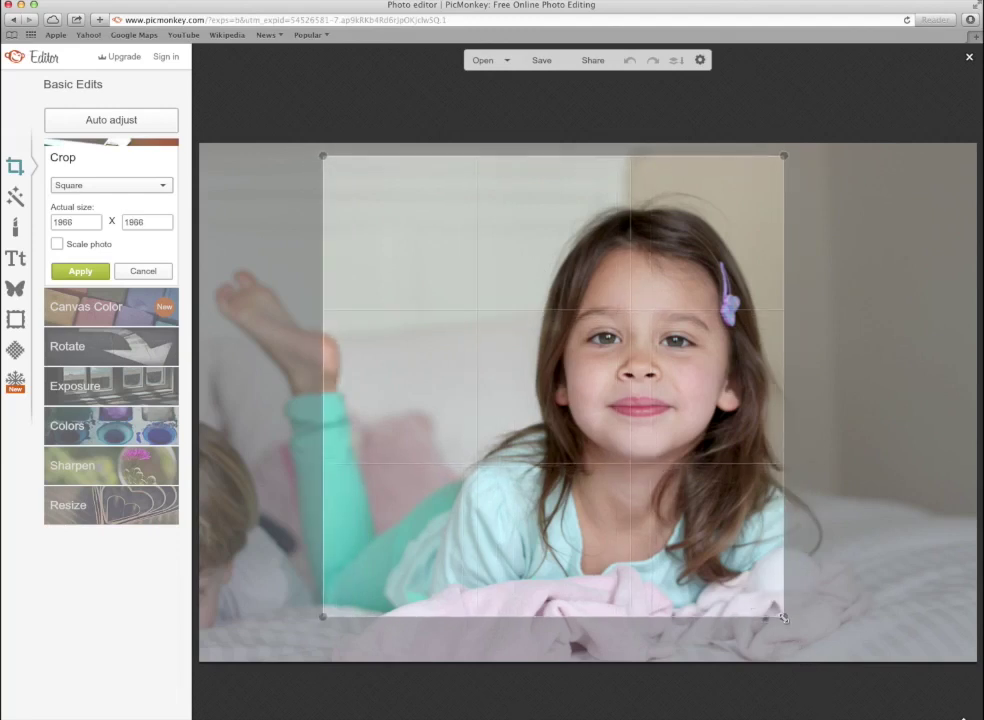
drag(784, 617, 825, 656)
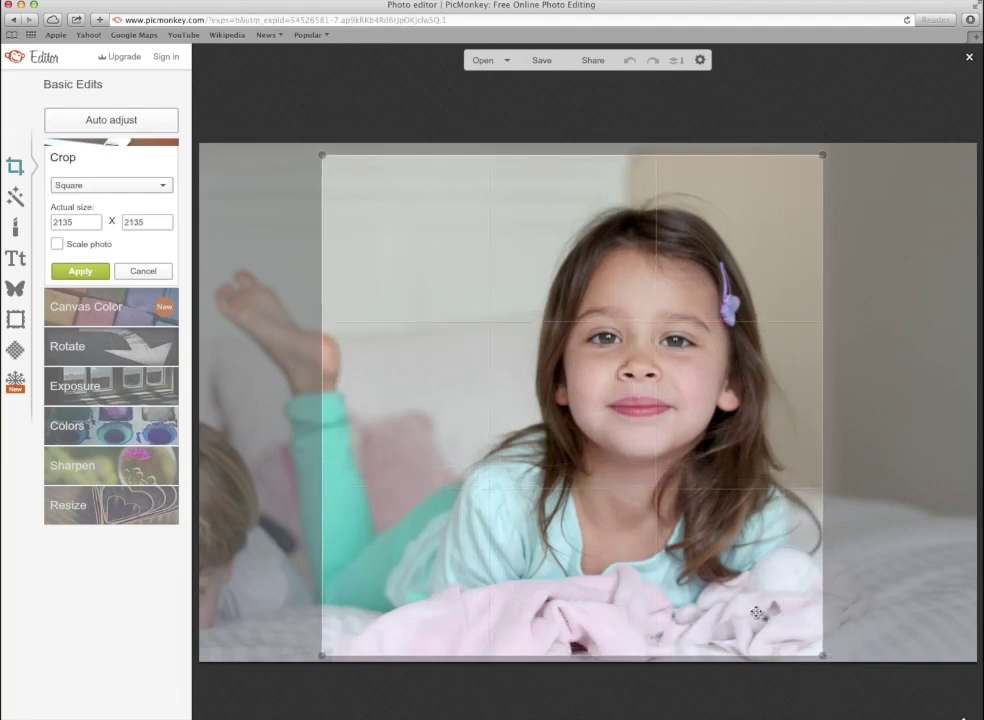
drag(756, 611, 747, 608)
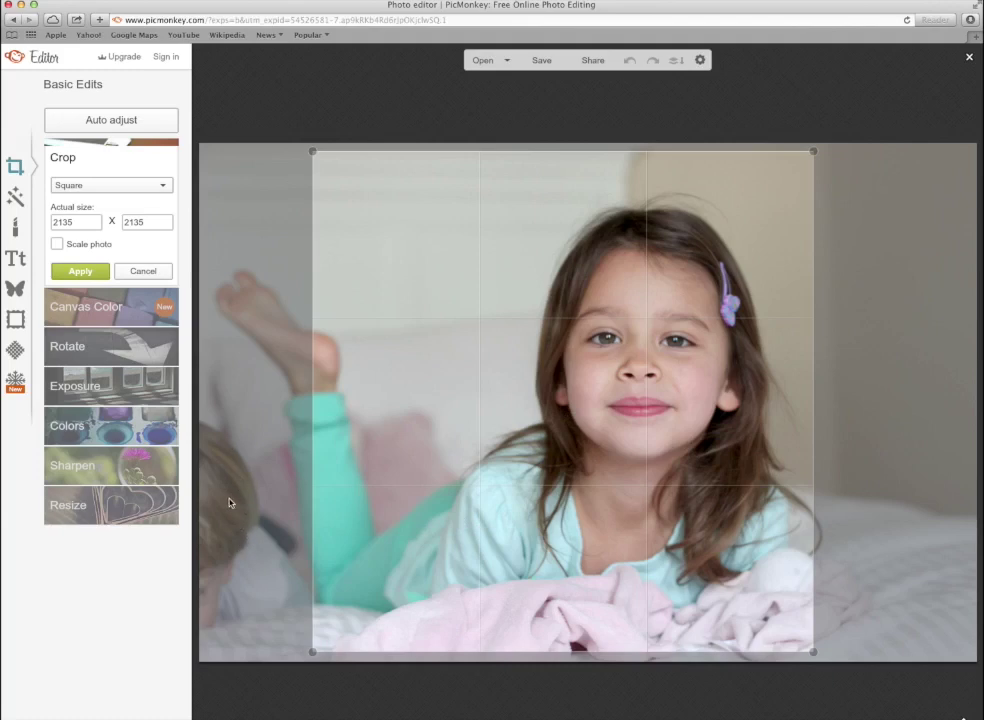
drag(461, 534, 446, 534)
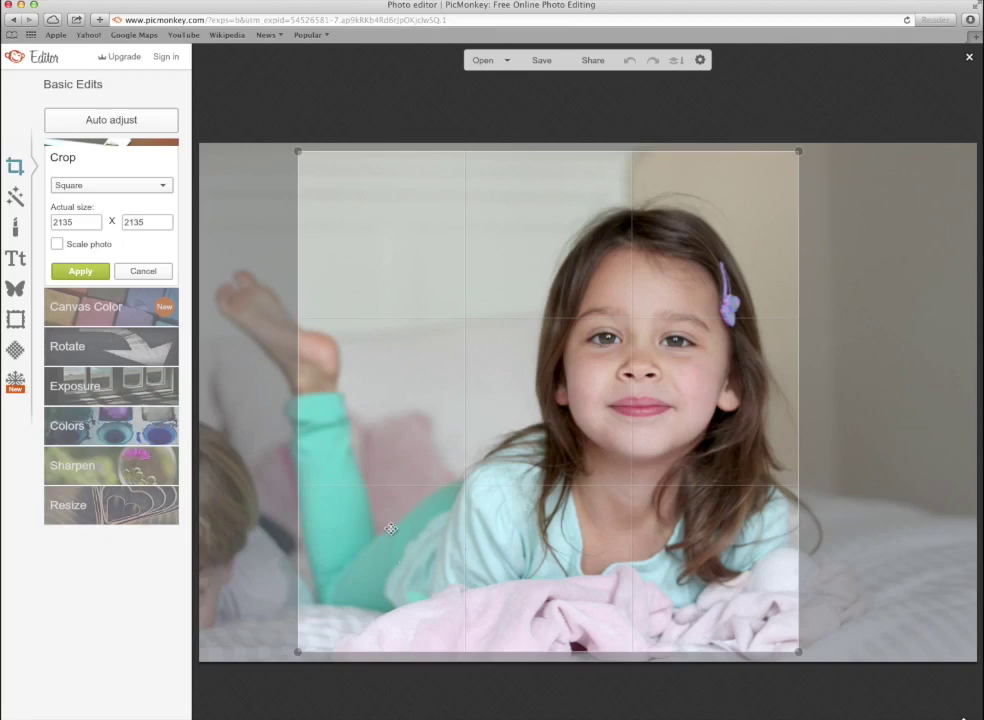
mouse_move(456, 464)
mouse_down()
mouse_move(445, 462)
mouse_move(466, 460)
mouse_up()
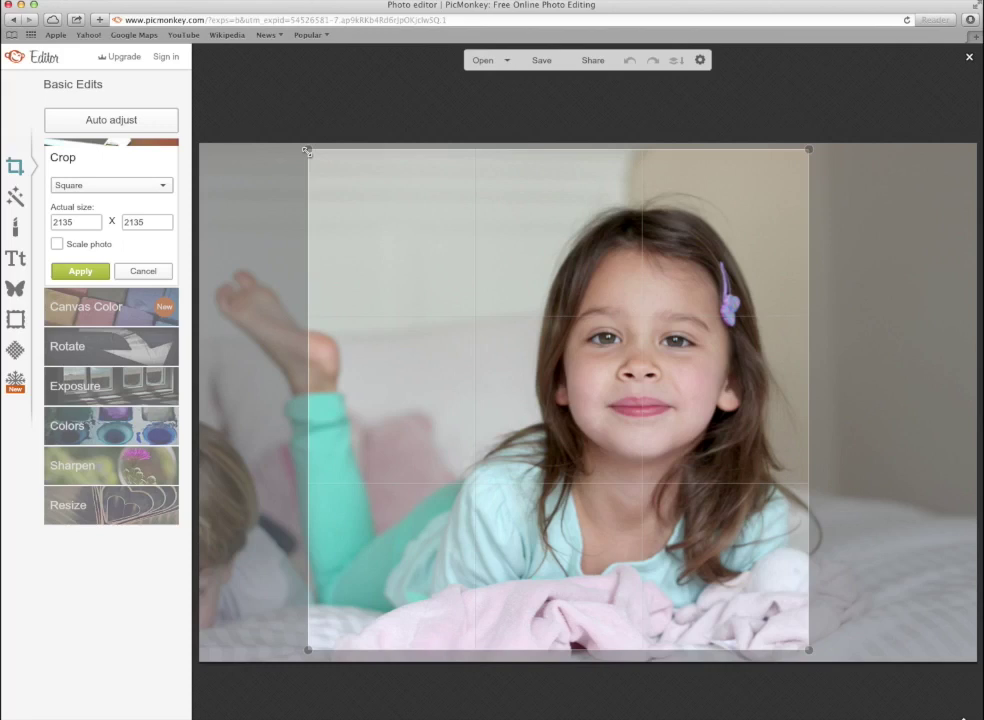
drag(545, 293, 547, 294)
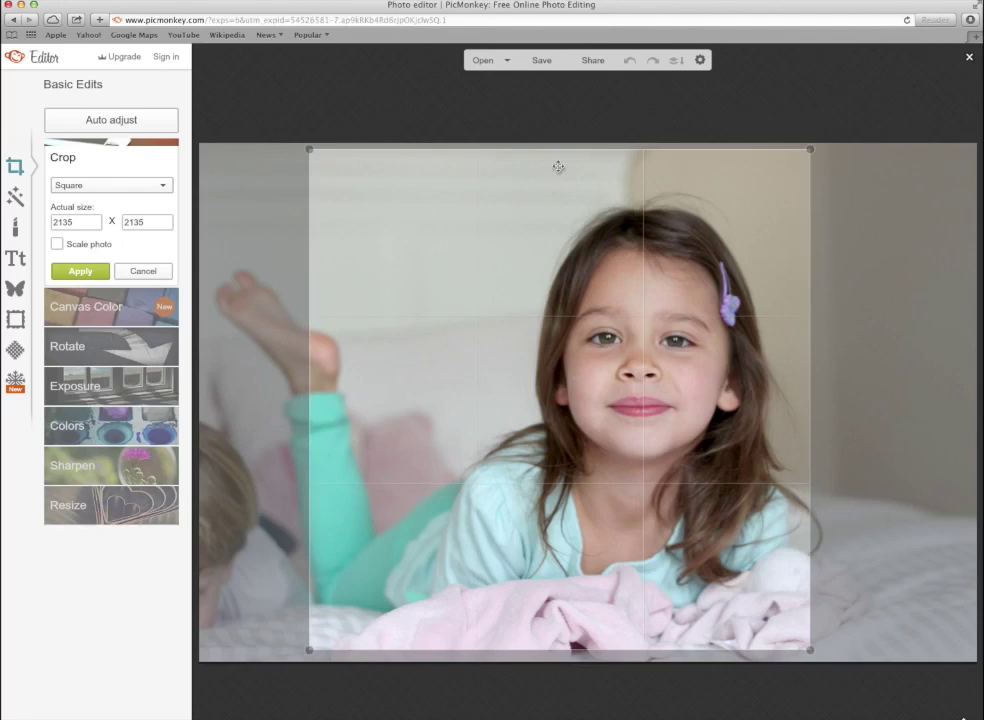
click(82, 272)
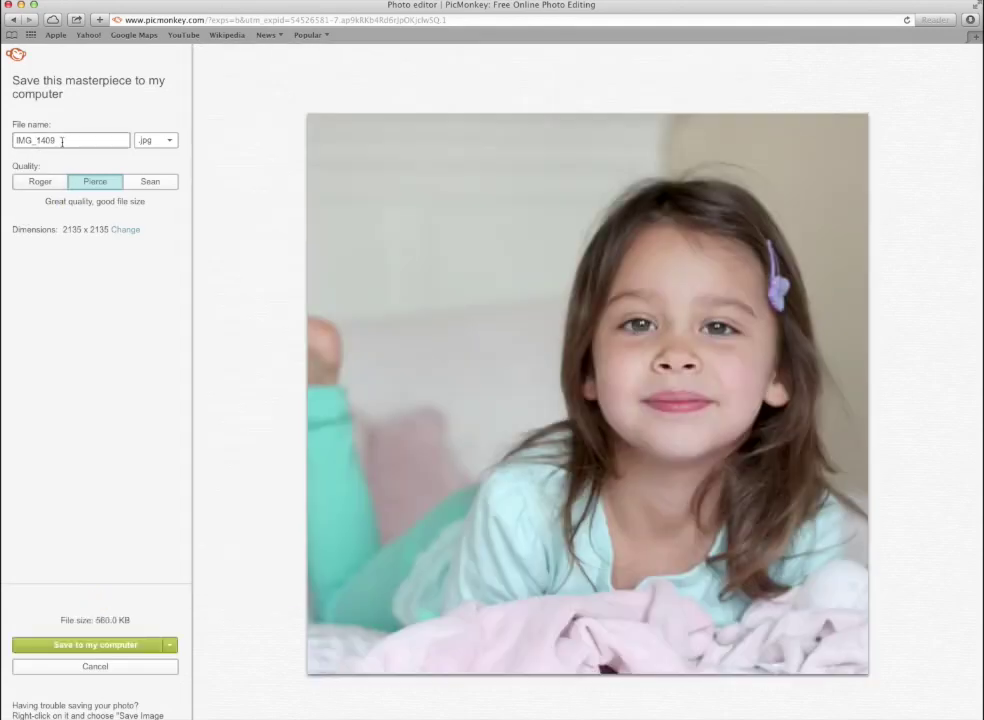
- Keep the file name IMG_1409 .jpg with Pierce quality at 2135 x 2135
double_click(62, 142)
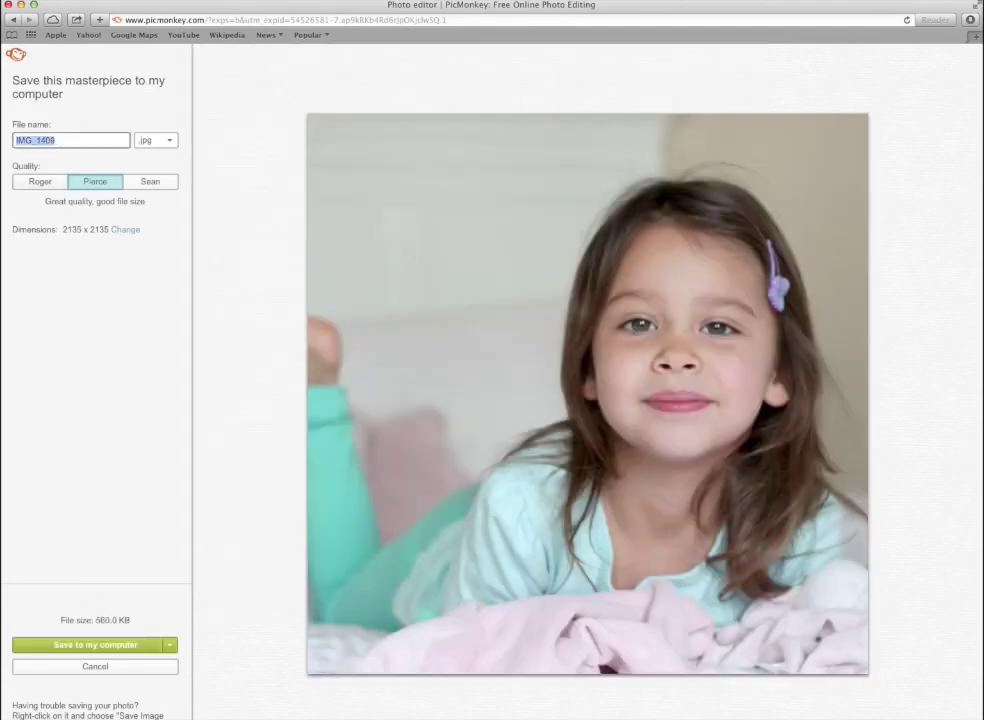
click(97, 180)
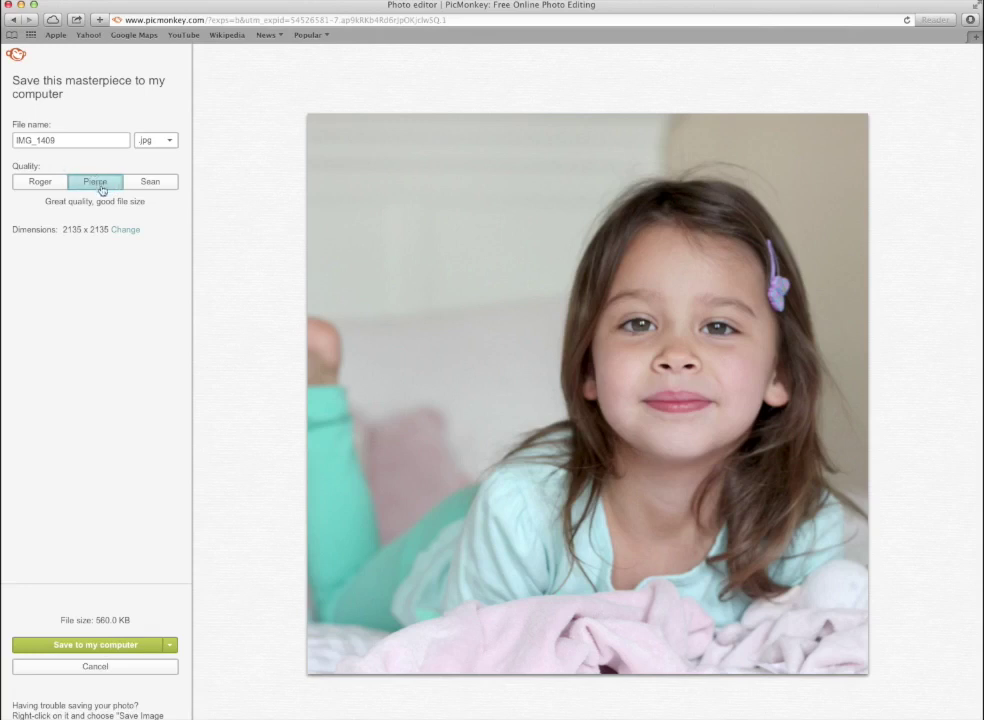
- Save the cropped photo as IMG_1409.jpg to the Desktop
click(108, 646)
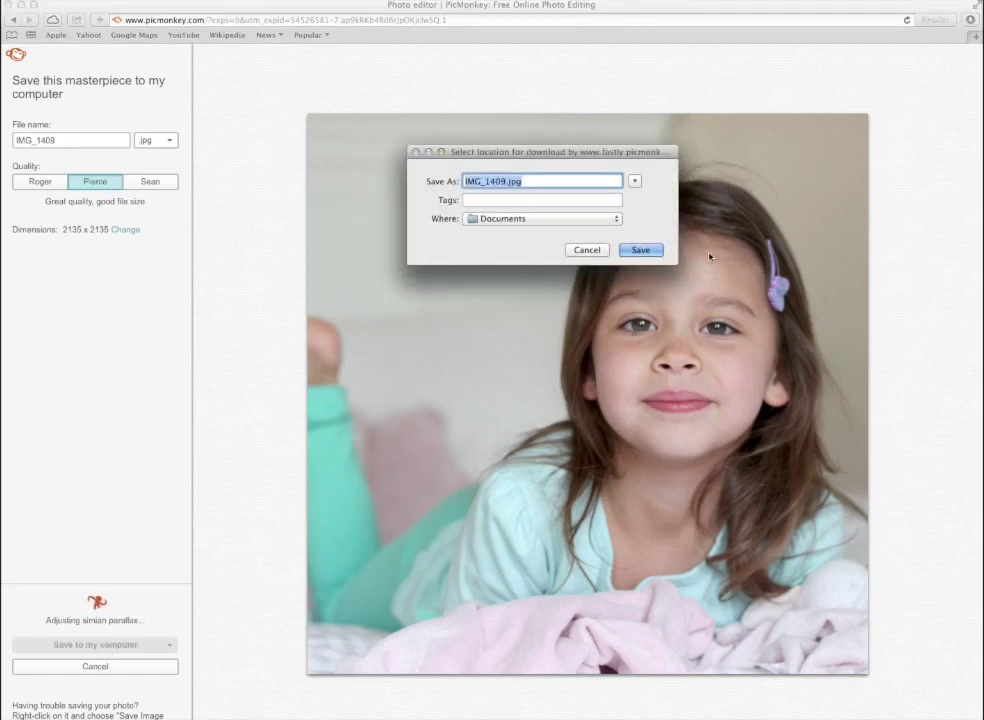
click(552, 220)
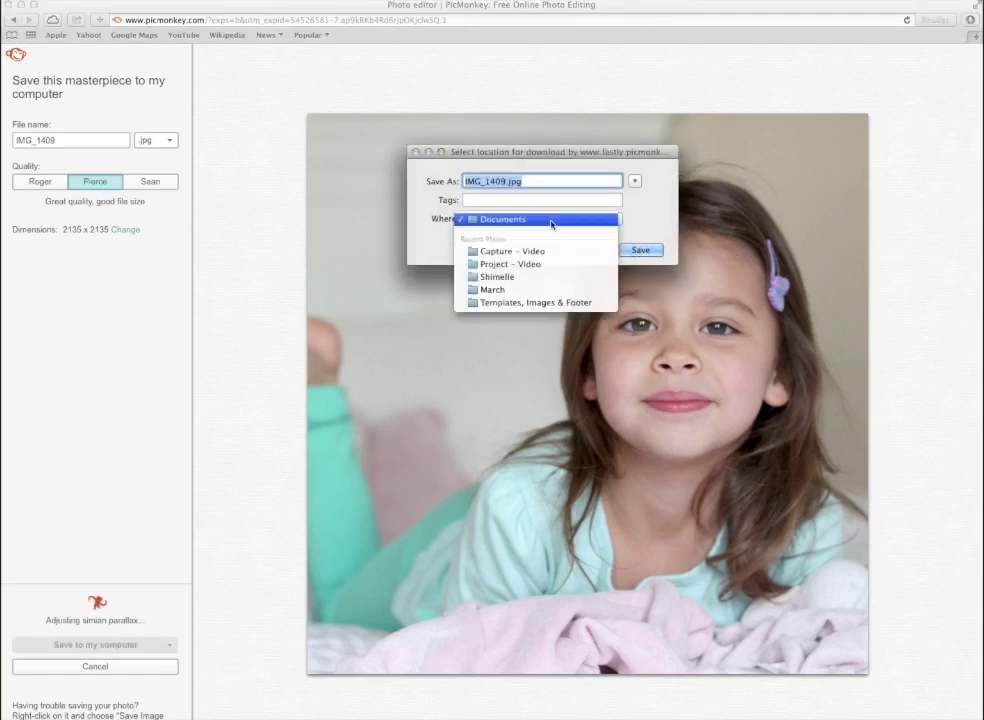
click(548, 222)
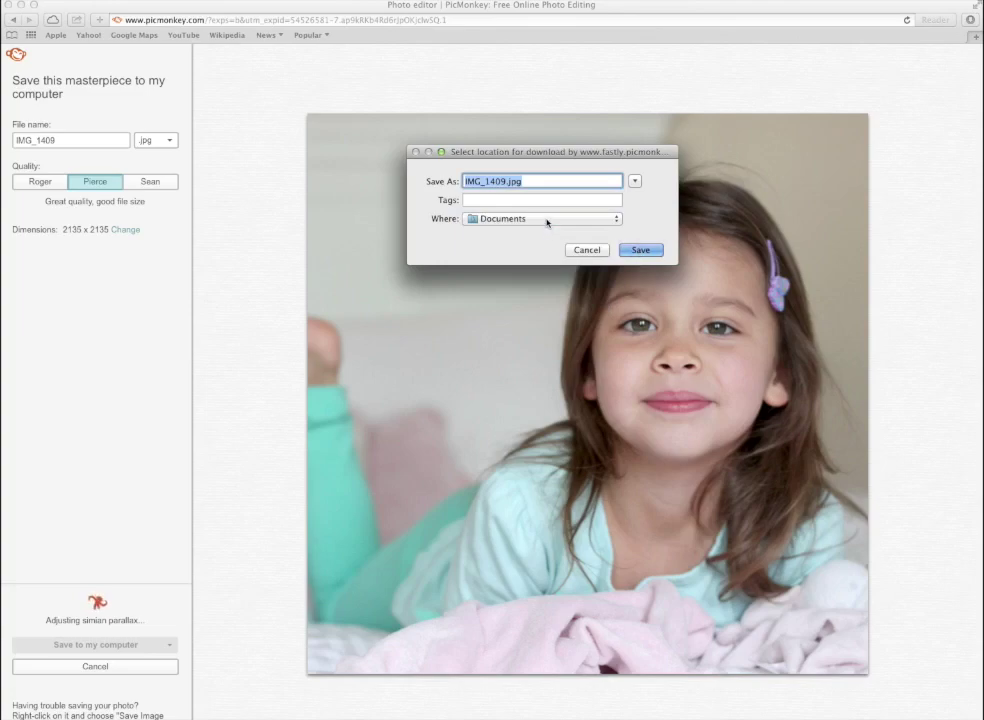
click(549, 219)
click(555, 310)
click(638, 251)
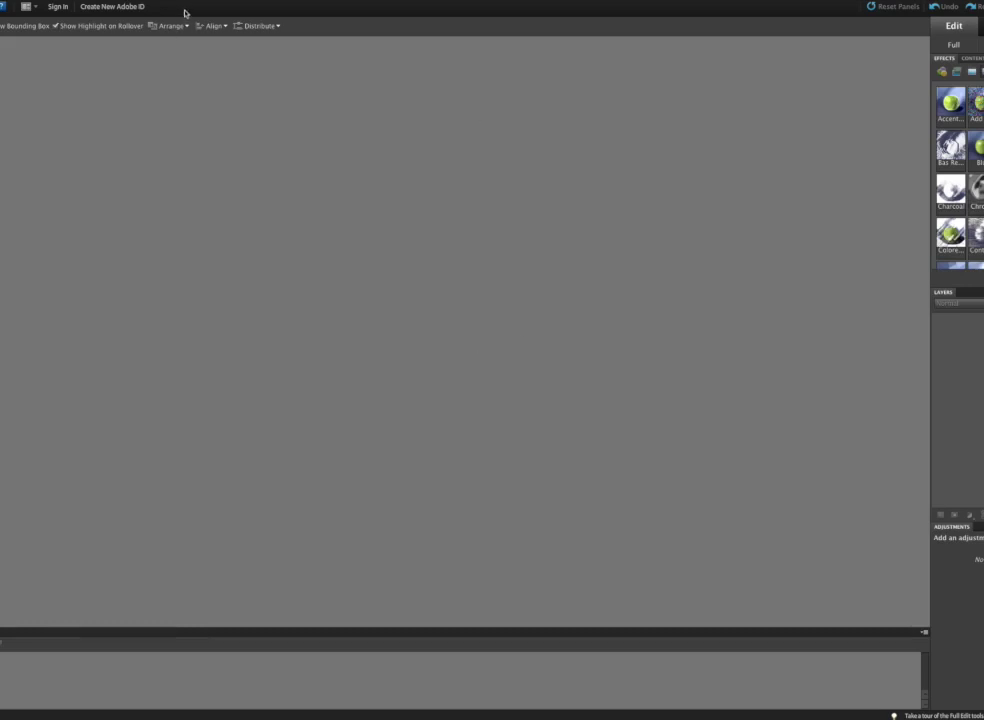
- Open IMG_1407.jpg from the Capture - Video folder in Photoshop Elements
click(5, 0)
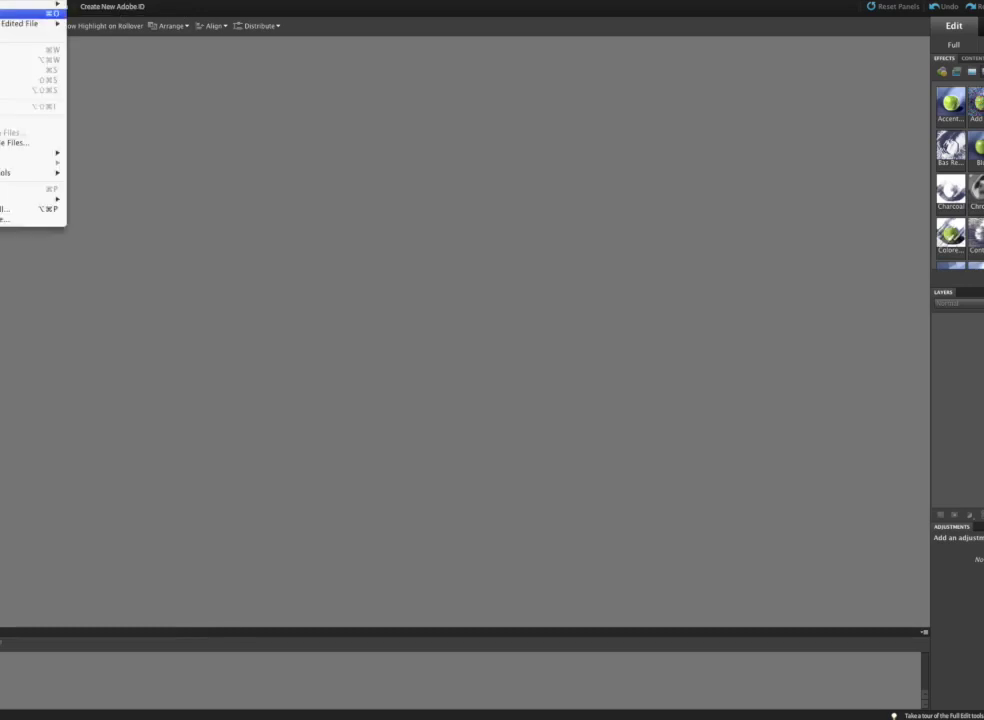
key(Escape)
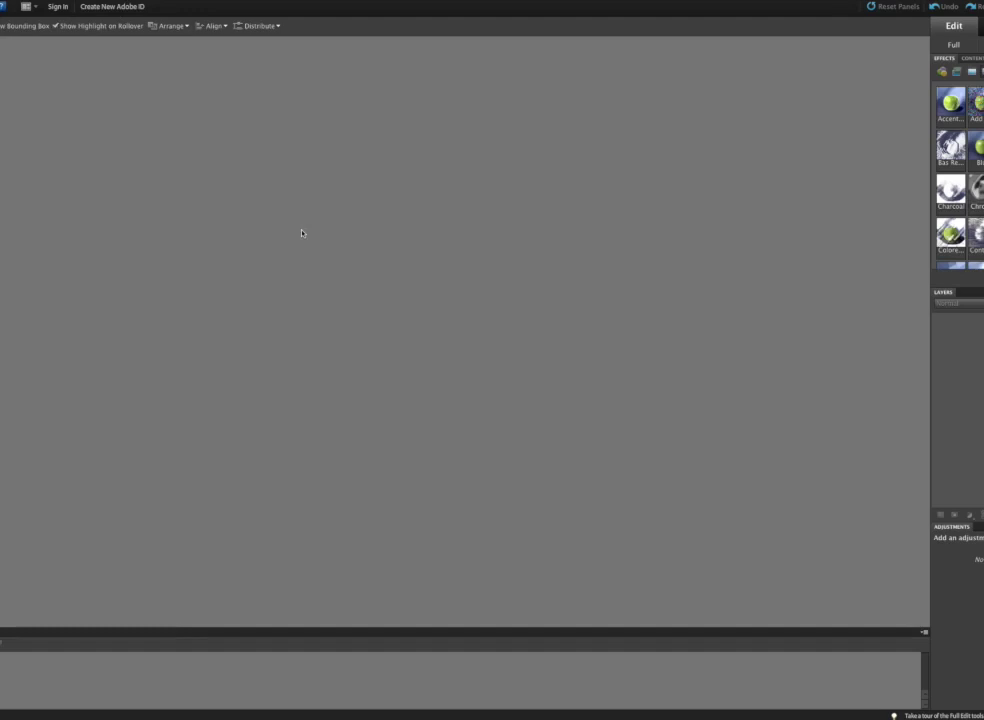
key(super+o)
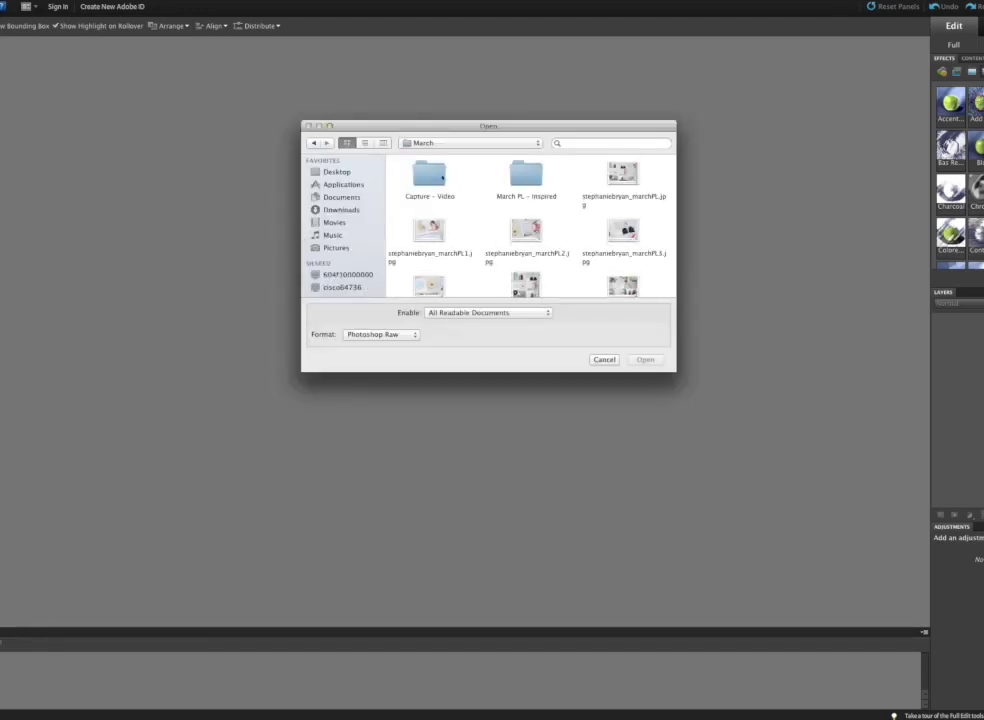
double_click(437, 177)
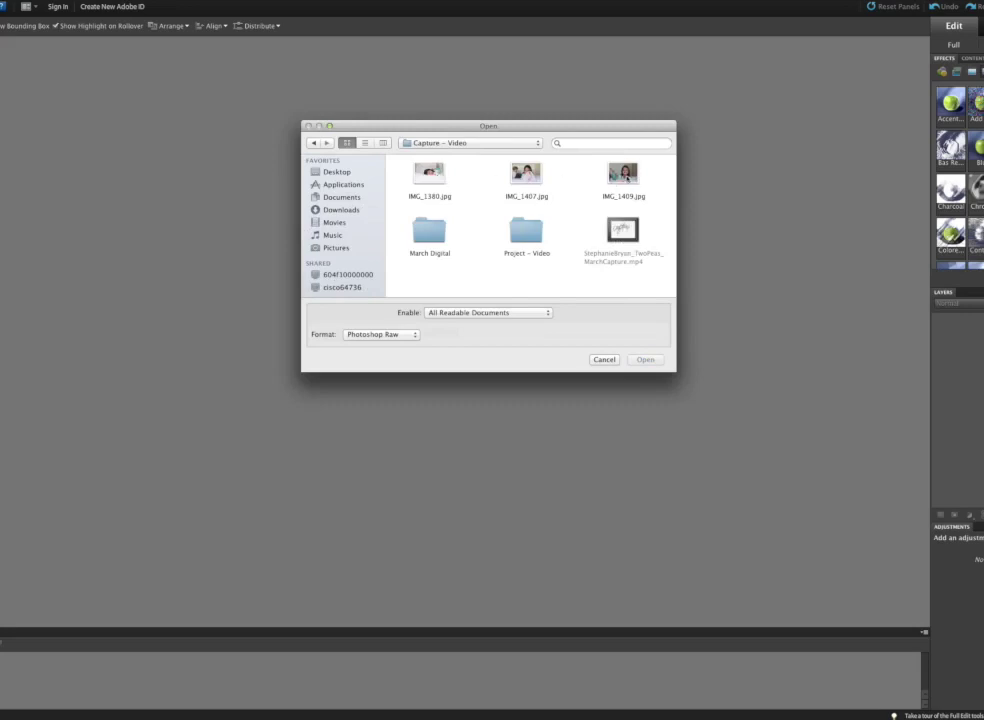
double_click(526, 175)
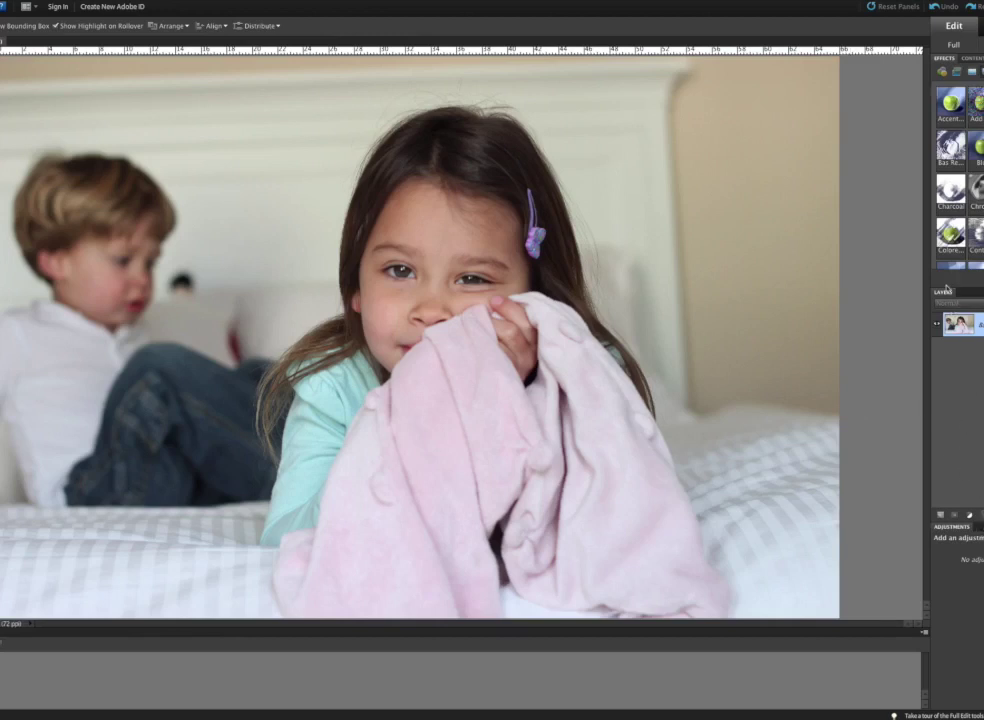
click(970, 515)
- Close and then reopen the fill and adjustment layer type list in the Layers panel
click(970, 516)
click(970, 516)
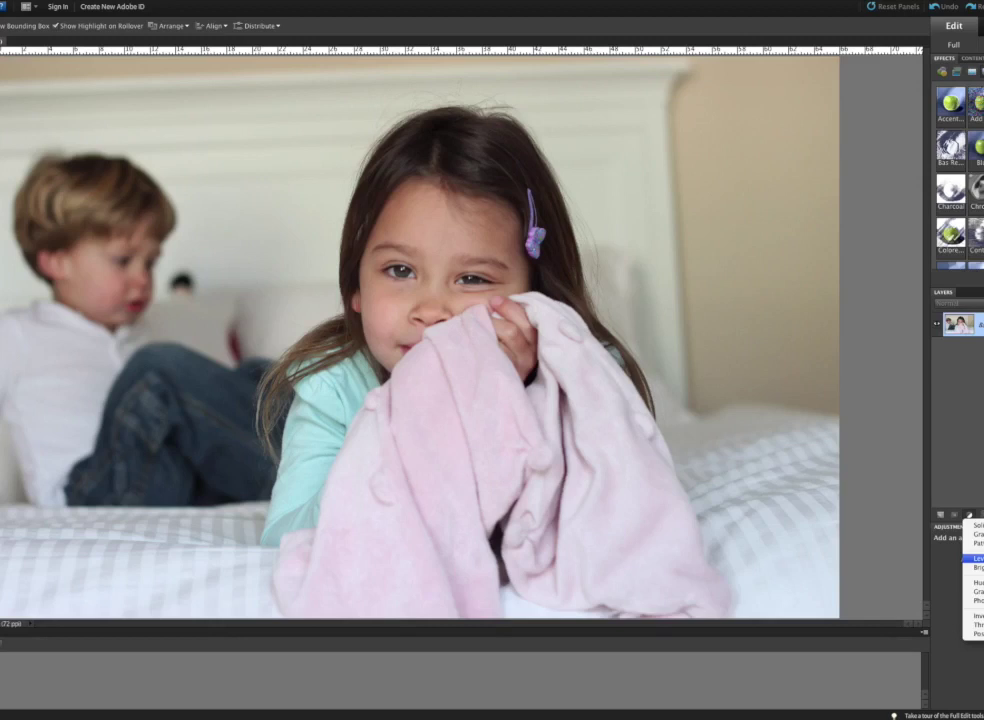
- Add a Levels adjustment layer to the blanket photo with black input level 6
click(975, 558)
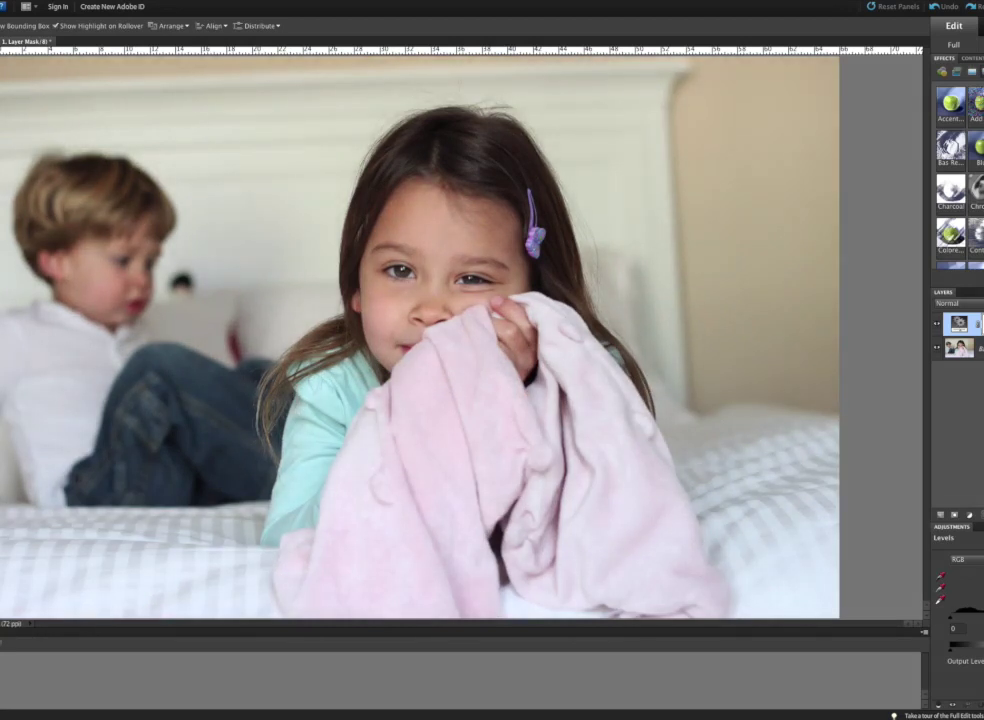
click(952, 624)
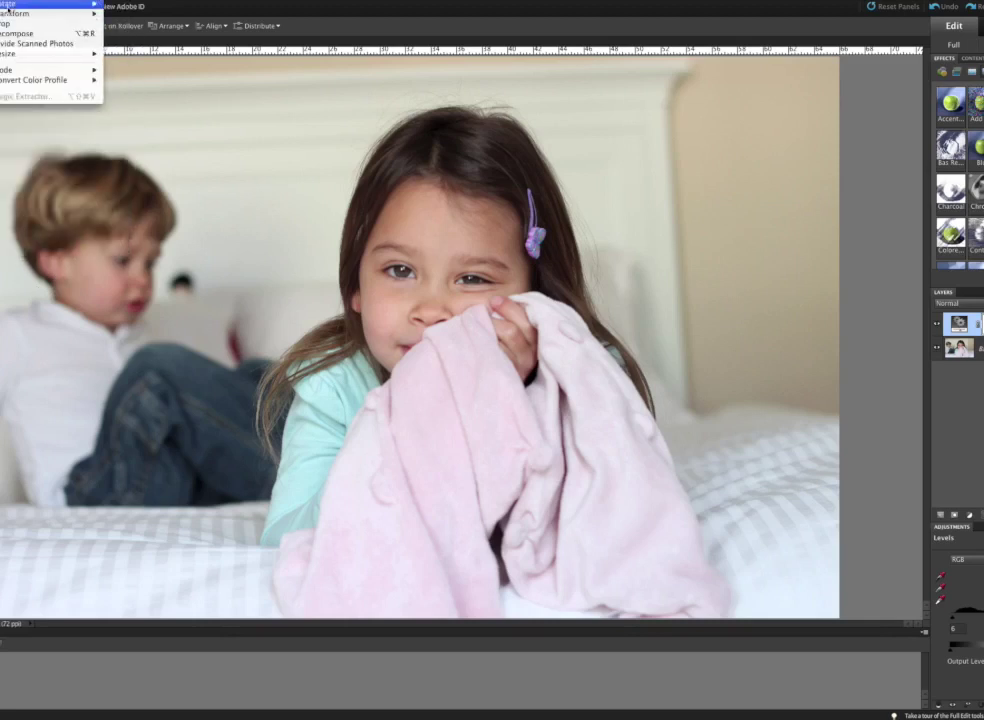
- Crop the photo to a 5 x 5 in square framed on the girl, cutting out the boy
click(8, 23)
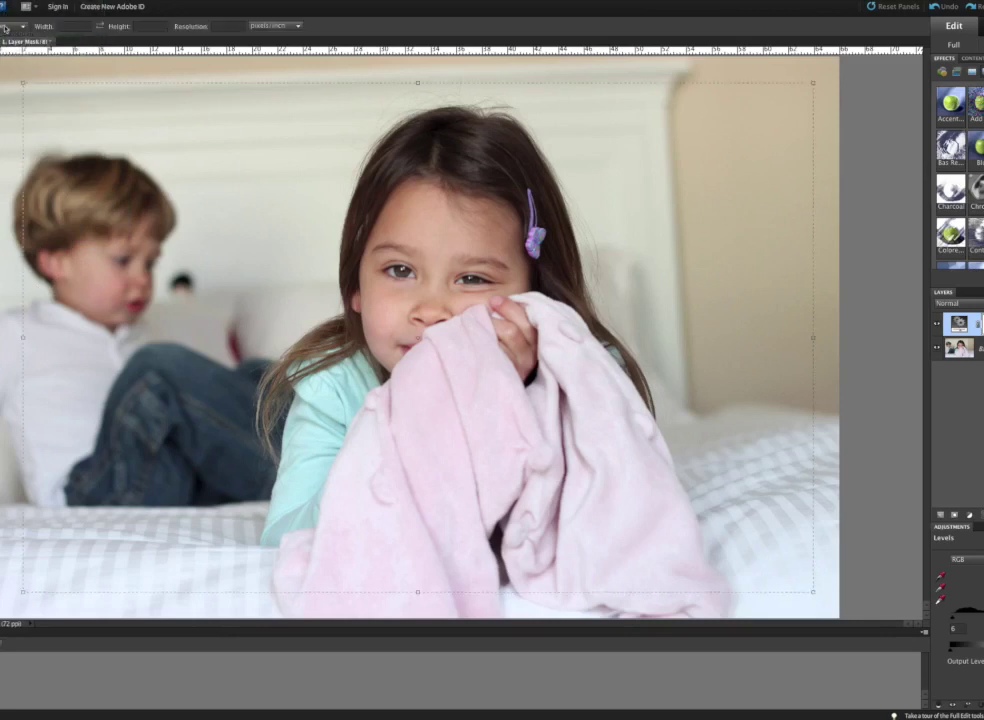
click(10, 26)
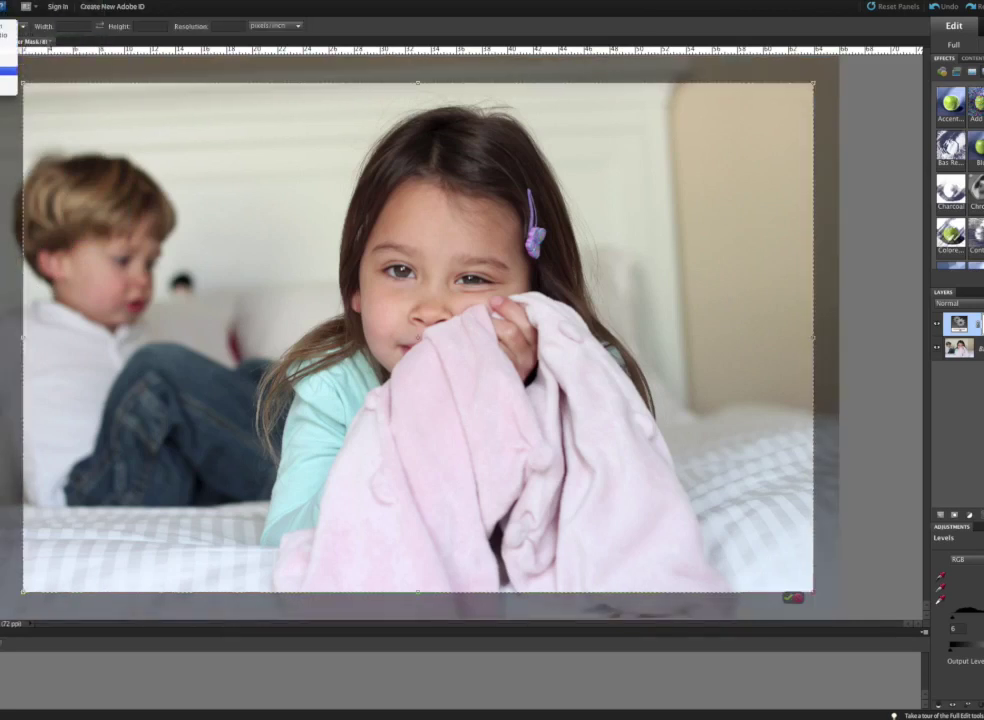
click(8, 70)
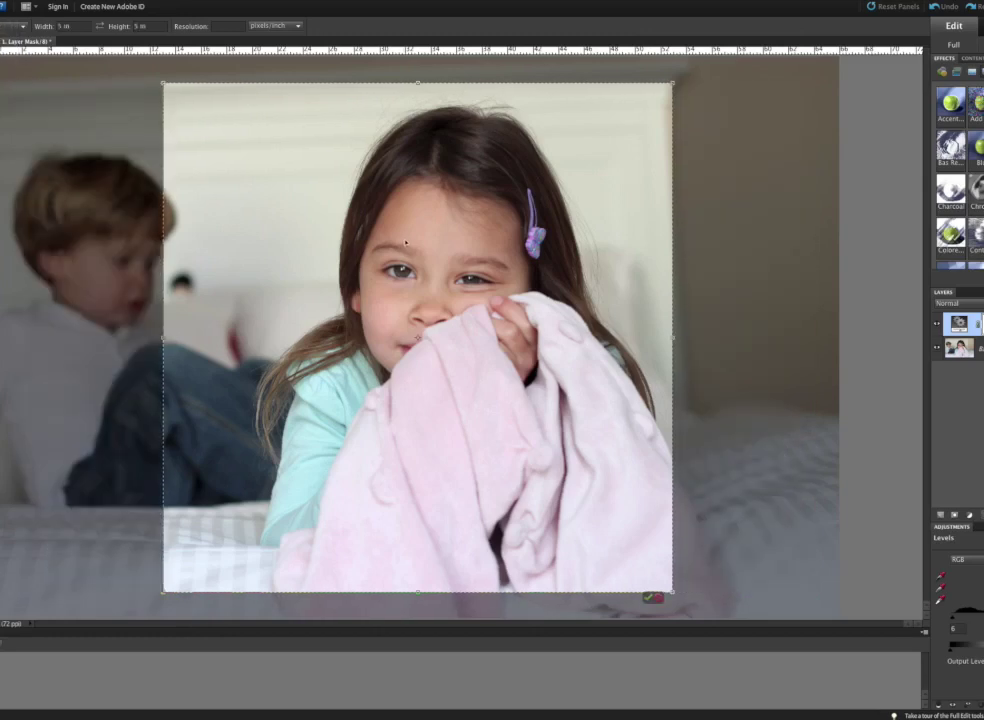
drag(466, 258, 482, 261)
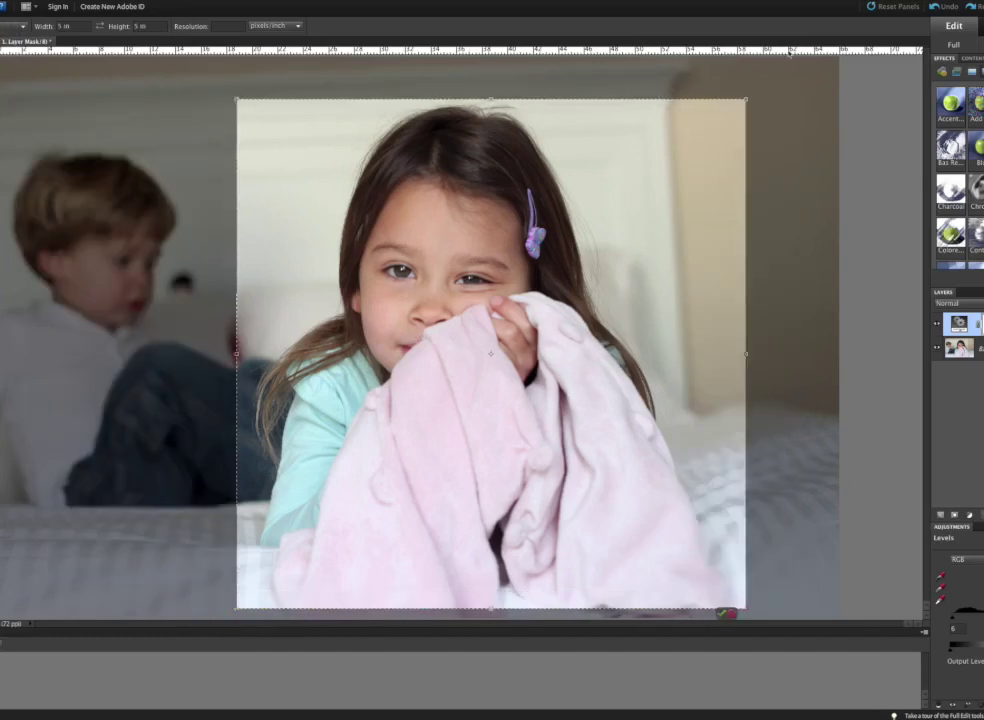
drag(748, 100, 766, 81)
mouse_move(629, 170)
mouse_down()
mouse_move(593, 156)
mouse_move(624, 200)
mouse_move(641, 204)
mouse_up()
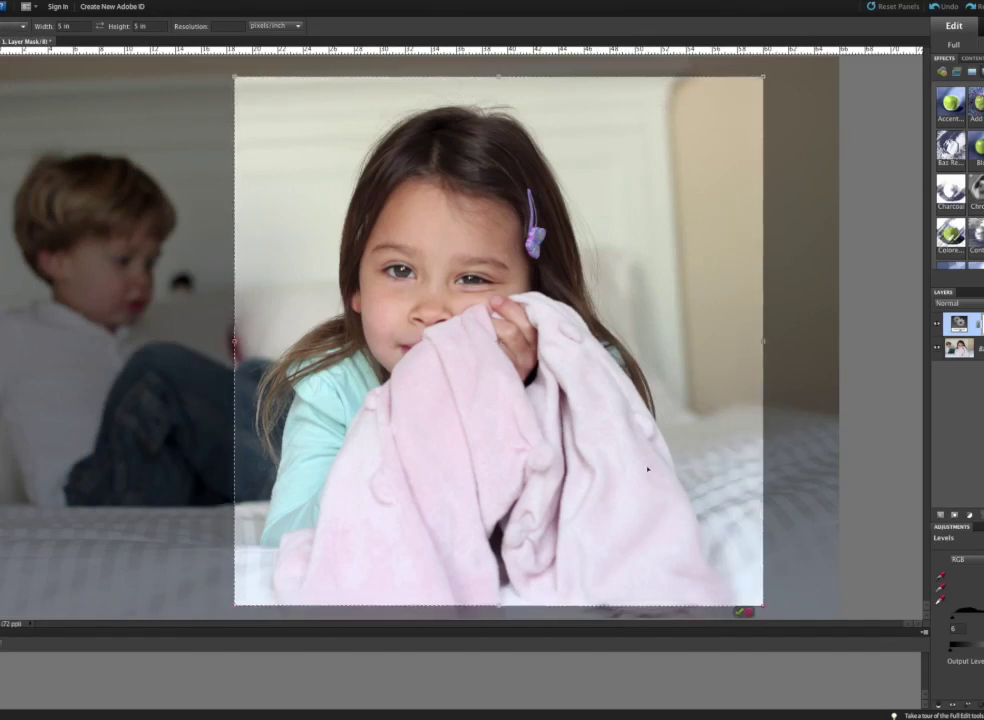
mouse_move(648, 468)
mouse_down()
mouse_move(641, 473)
mouse_move(692, 453)
mouse_up()
key(Left)
key(Left)
key(Left)
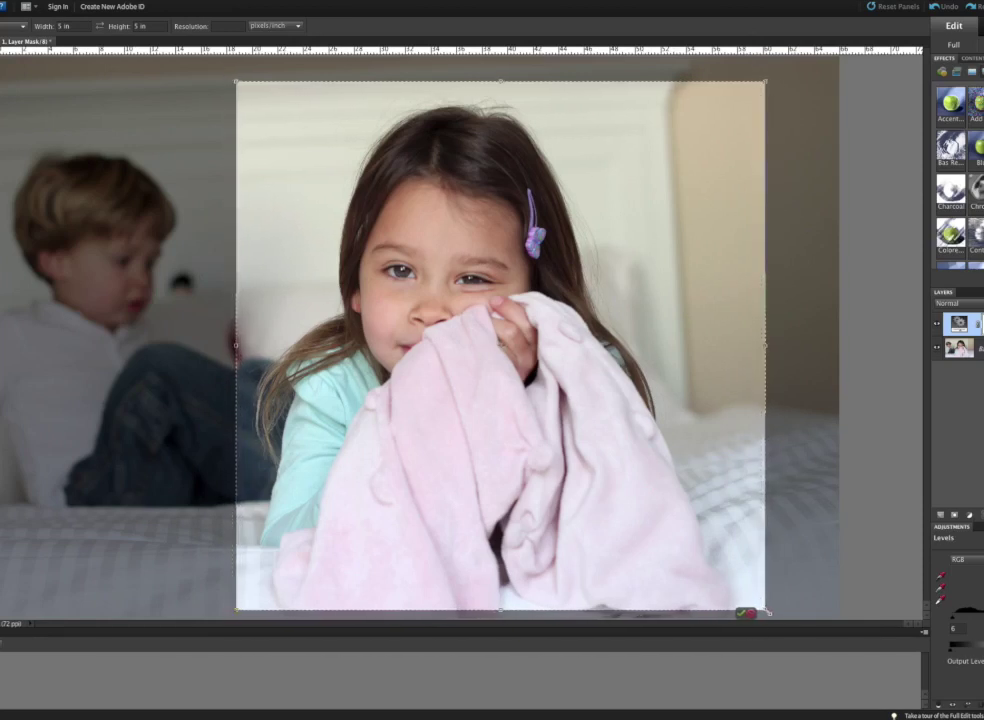
drag(765, 610, 769, 613)
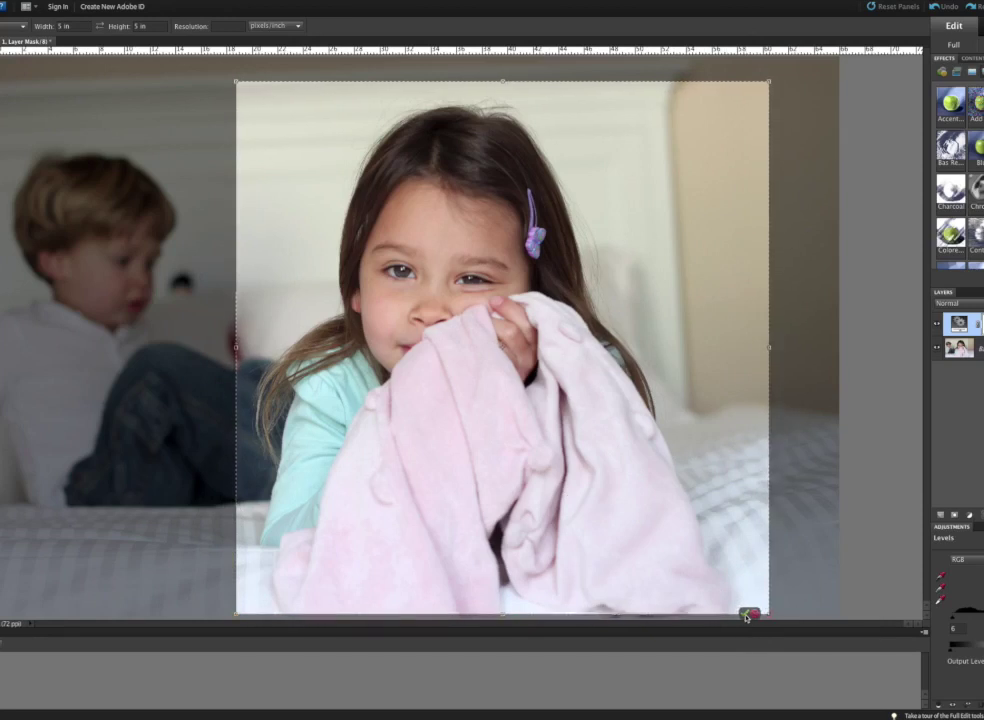
click(749, 614)
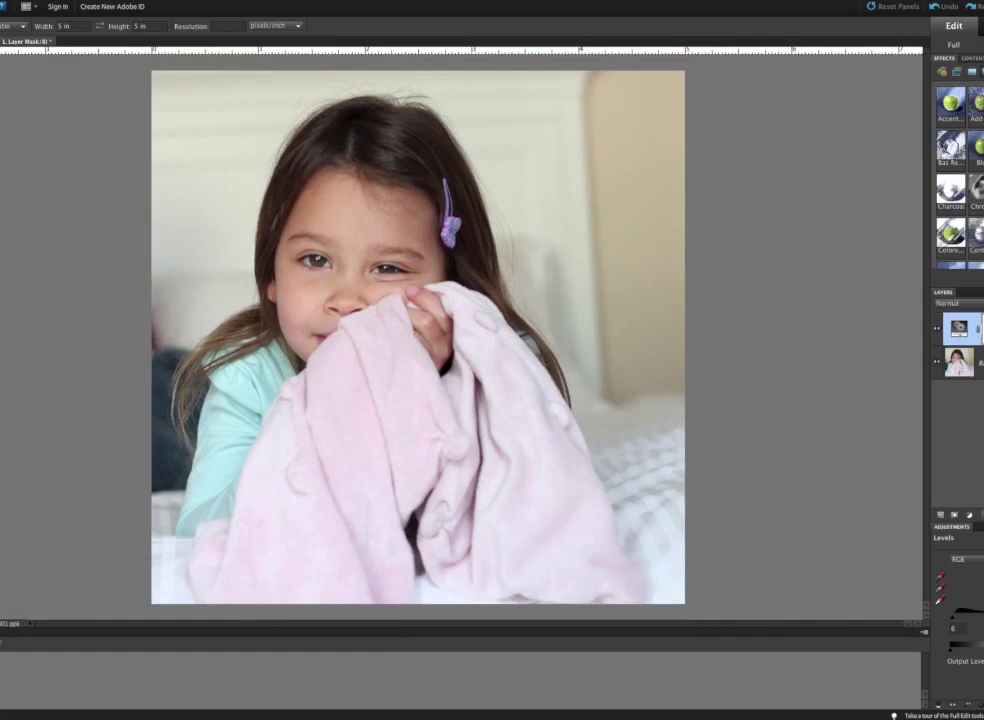
- Flatten the image so the Levels layer merges into the background
click(75, 0)
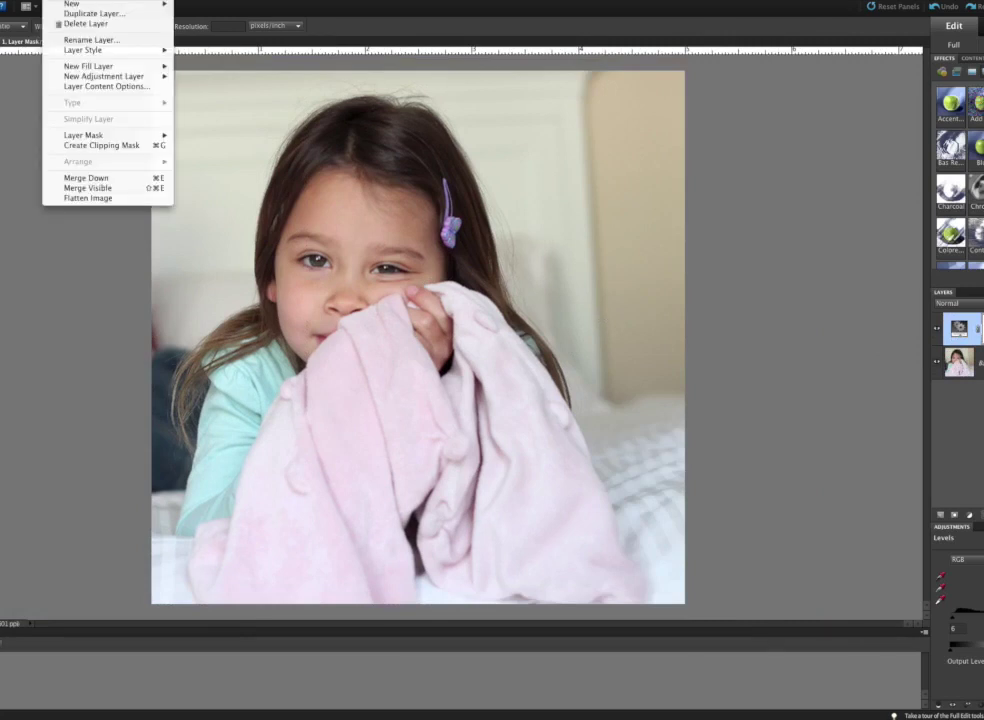
click(104, 199)
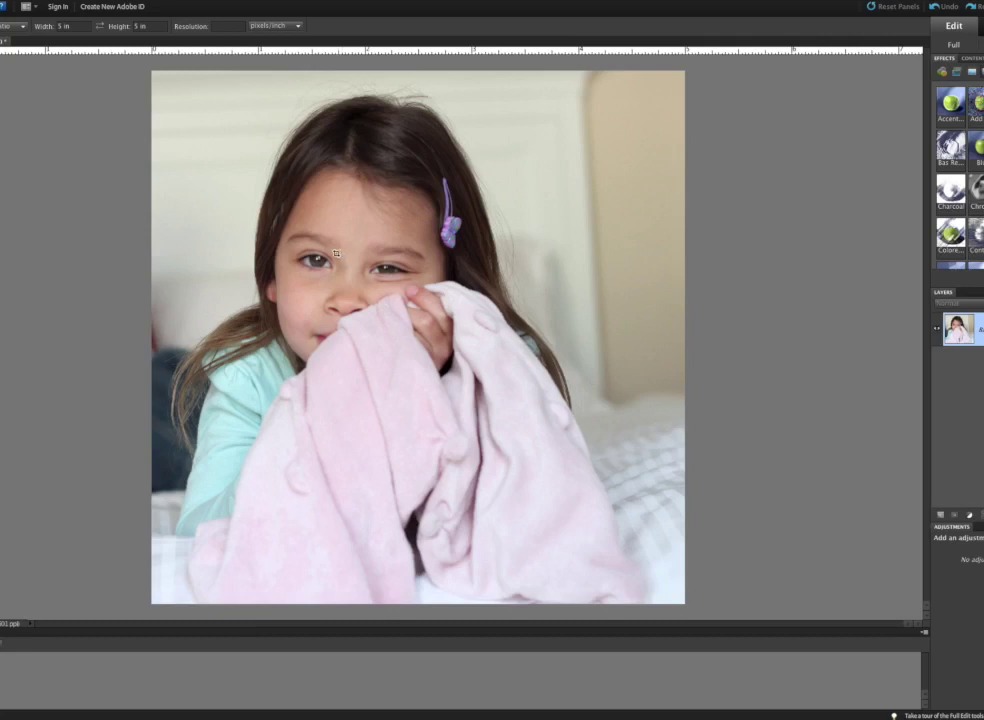
- Open IMG_1409.jpg, the photo of the smiling girl on the bed
click(5, 1)
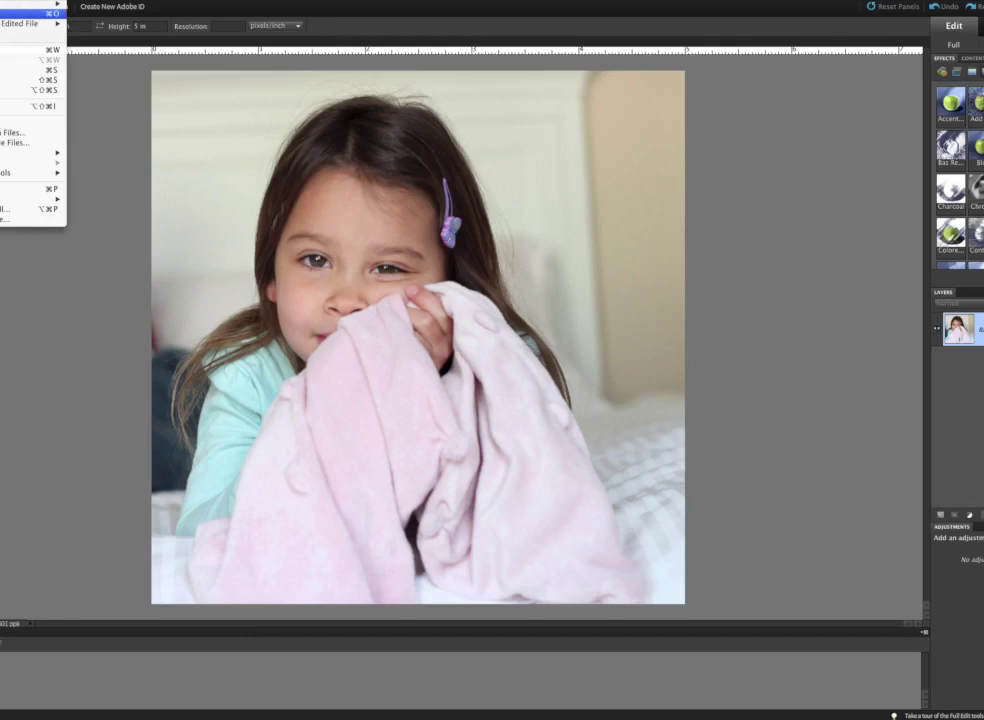
click(20, 13)
double_click(623, 175)
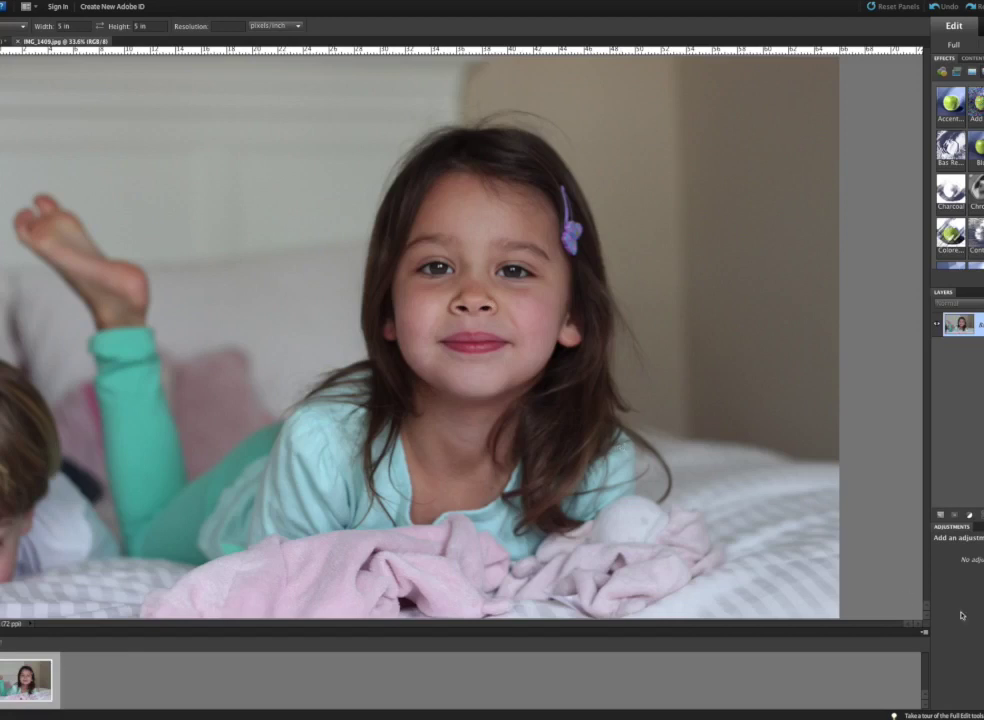
- Add a Levels adjustment layer to IMG_1409.jpg with black input level 3
click(969, 514)
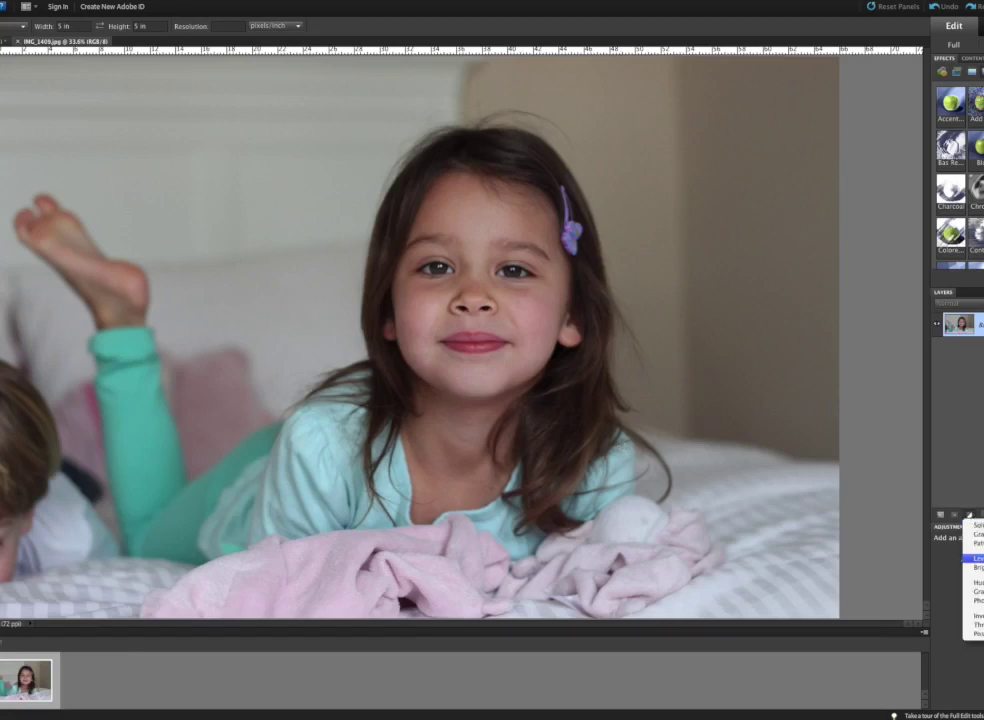
click(972, 558)
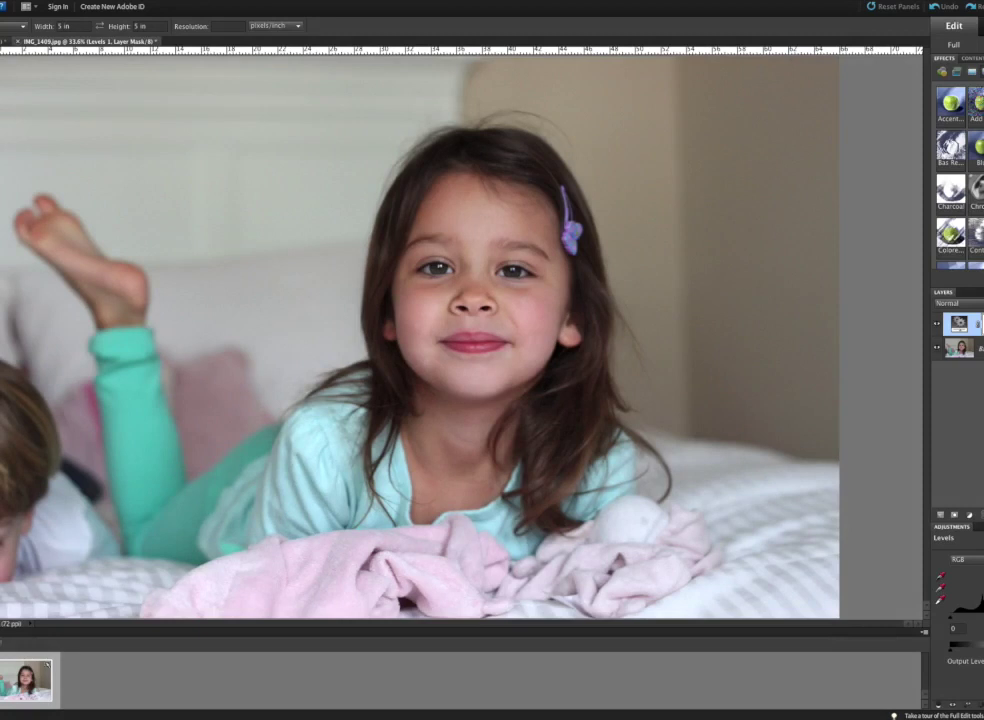
text(3)
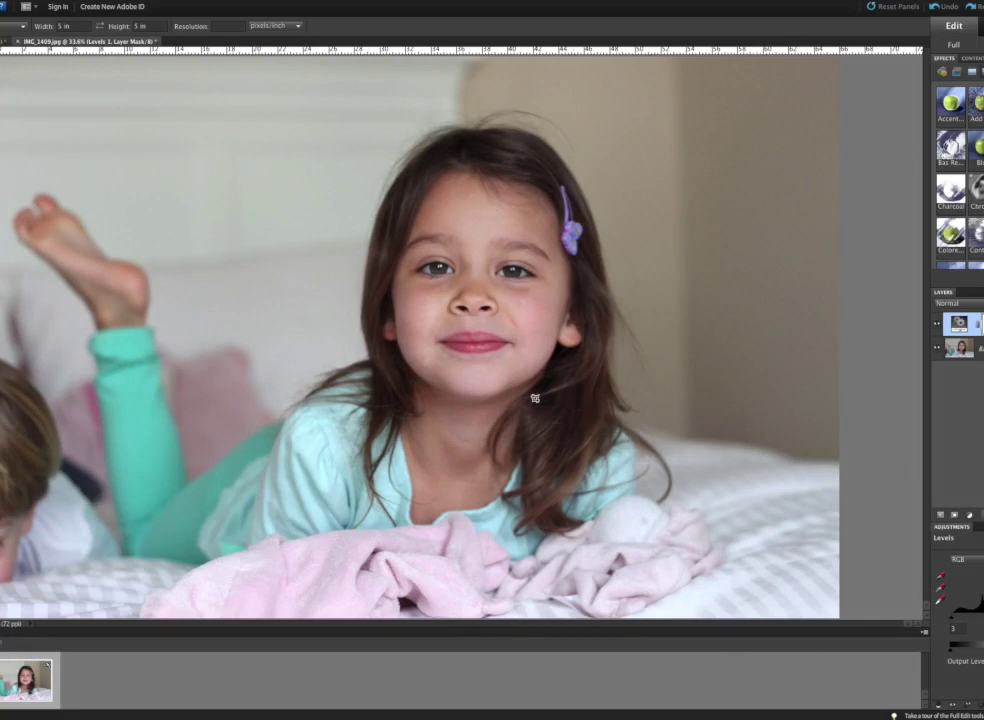
click(25, 2)
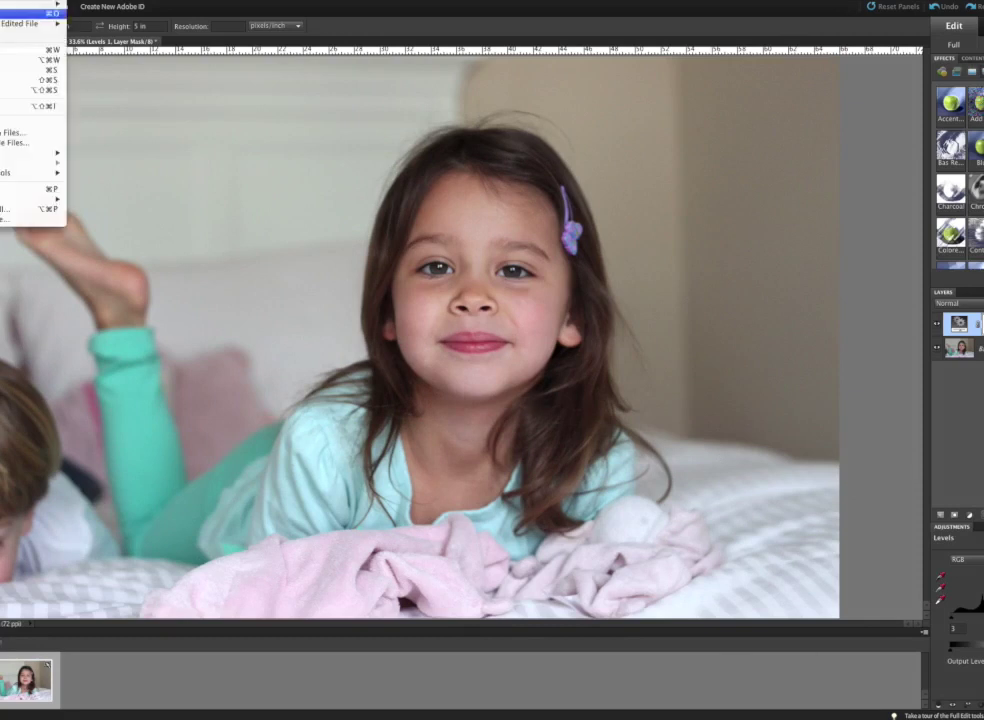
- Open IMG_1380.jpg from the Capture - Video folder
click(20, 3)
double_click(428, 176)
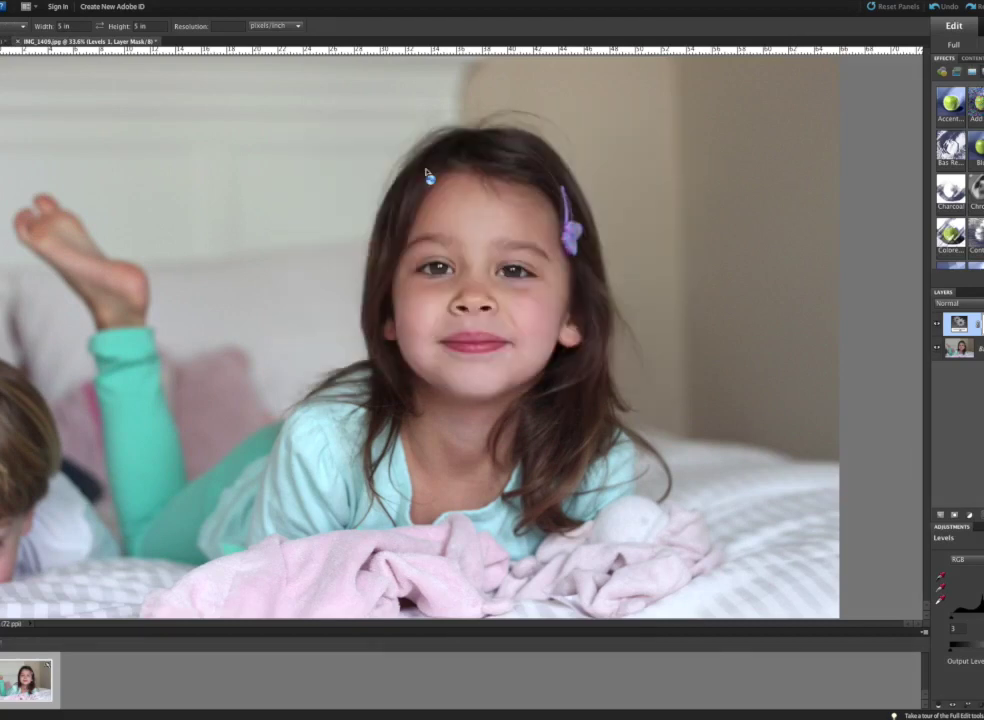